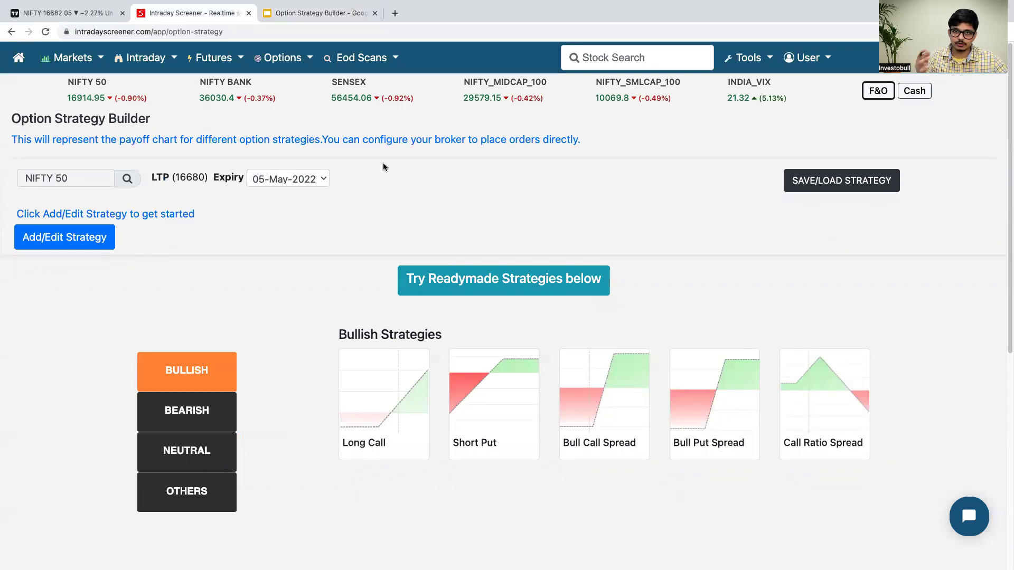
Try WHIRLPOOL and TORNTPOWER as the underlying symbol of the option strategy
click(96, 174)
click(58, 103)
click(64, 174)
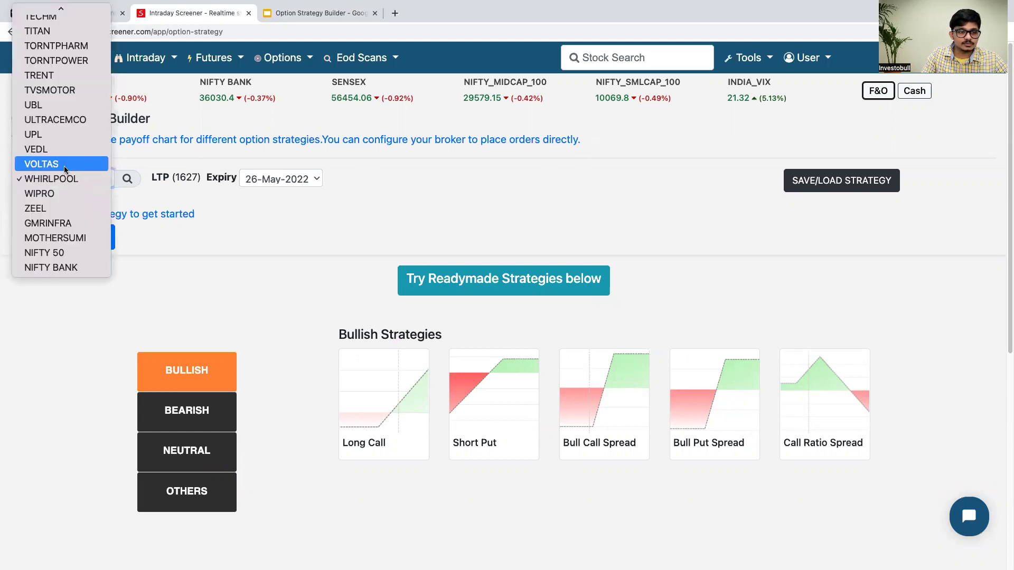
click(64, 134)
click(63, 178)
click(51, 104)
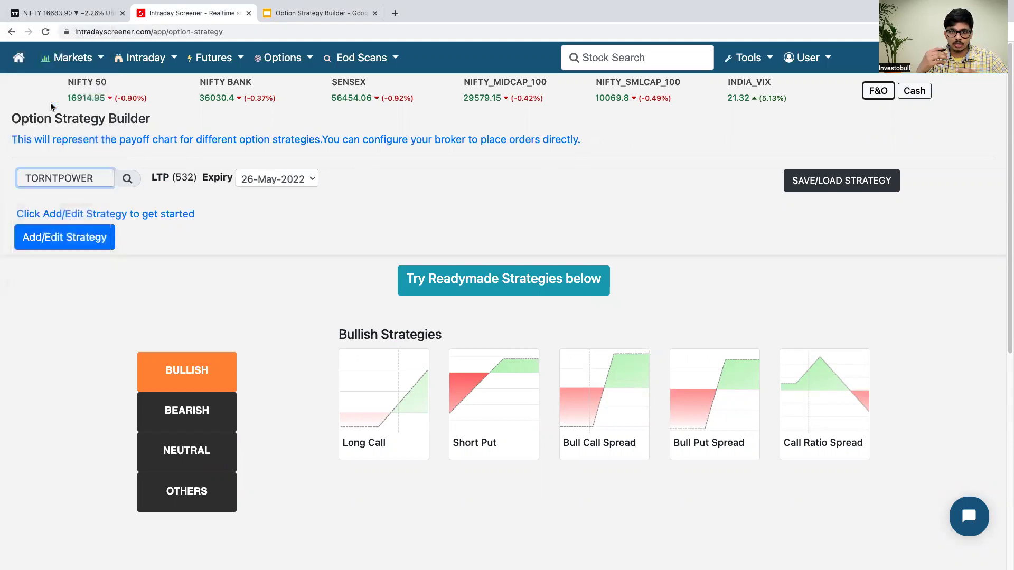
Try VEDL as the underlying symbol and set it back to NIFTY 50
click(83, 181)
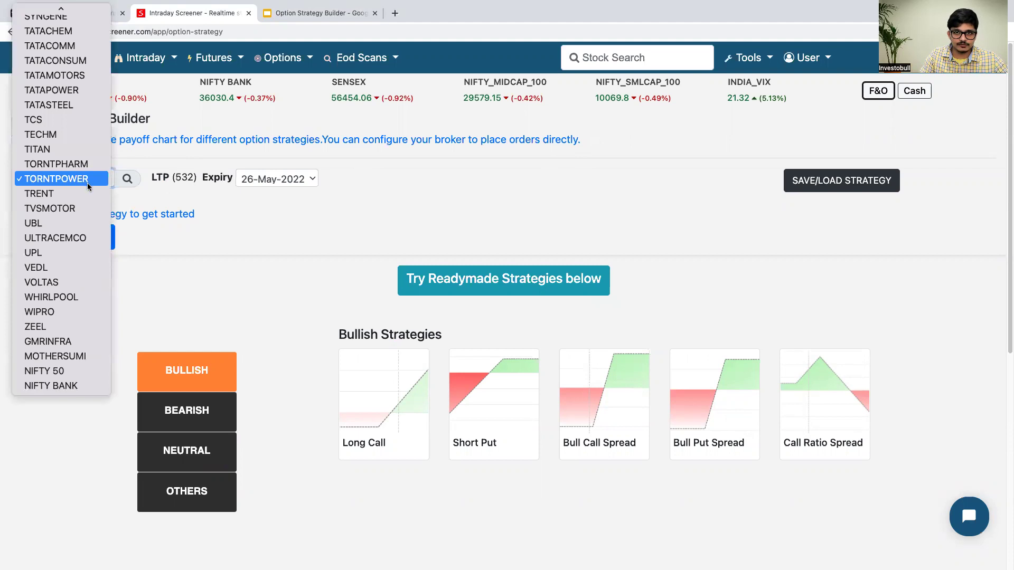
mouse_move(88, 7)
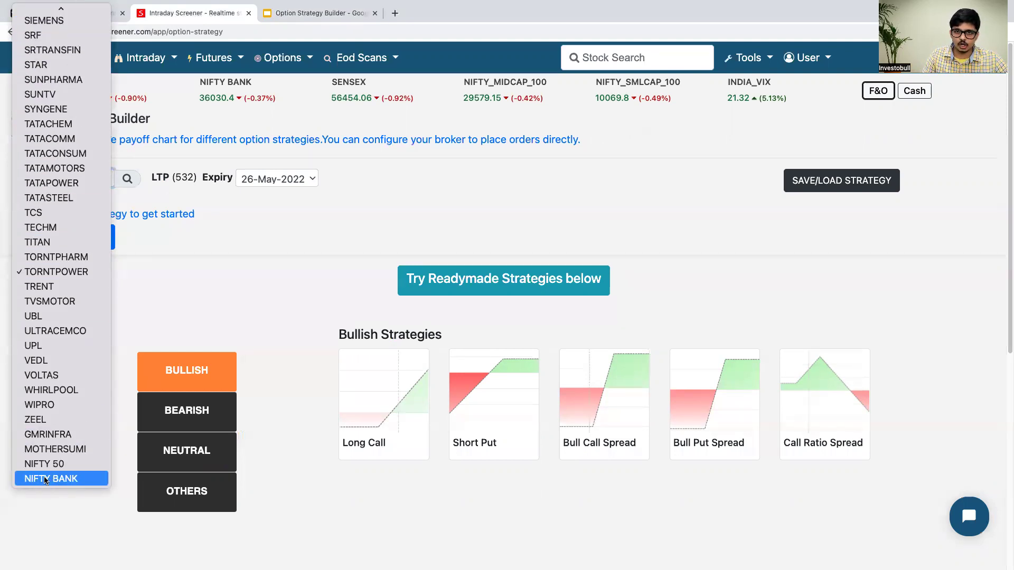
click(61, 360)
click(58, 179)
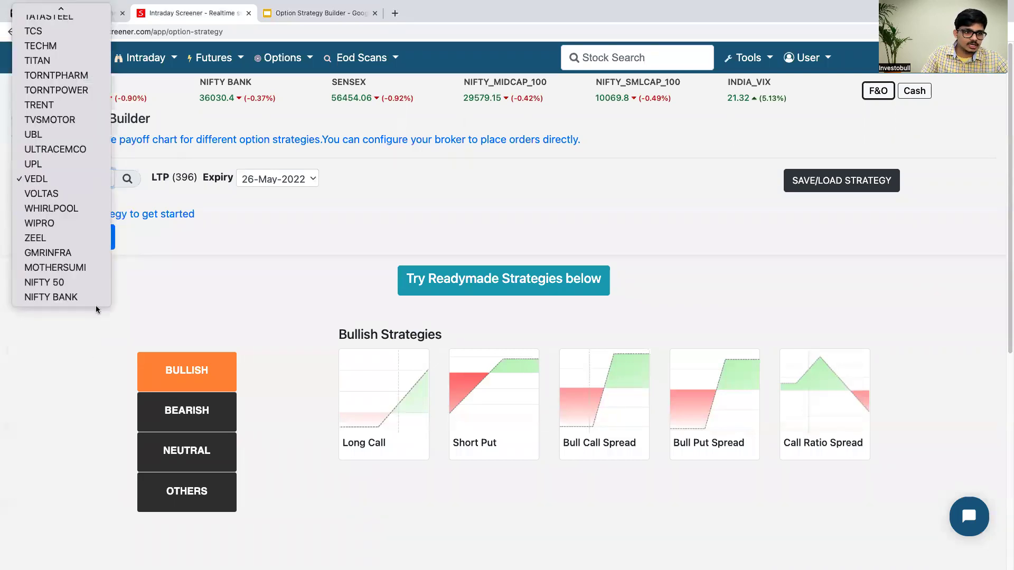
click(52, 281)
Try other NIFTY 50 expiries such as 12-May-2022 and set the expiry back to 05-May-2022
click(293, 178)
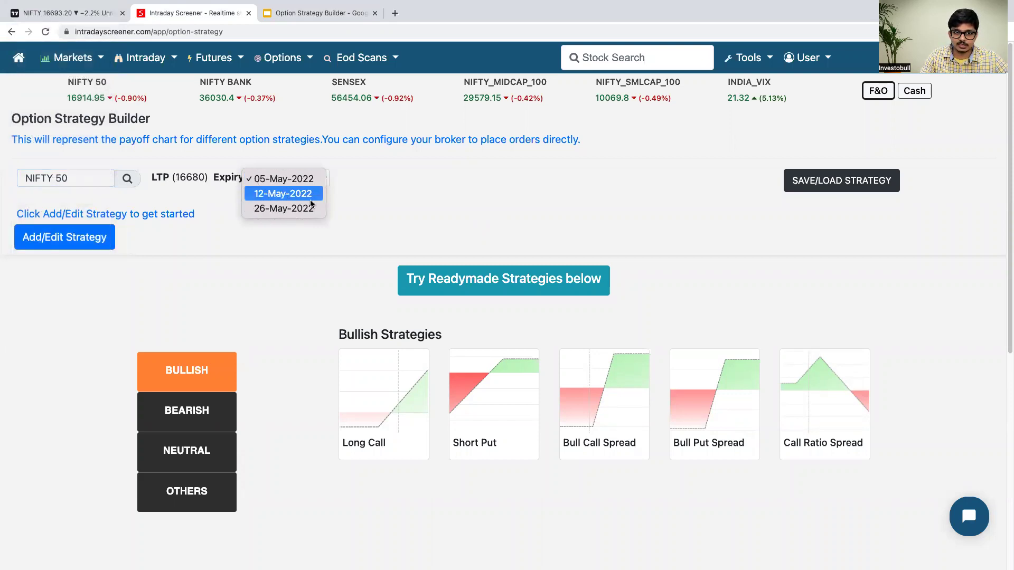
click(280, 194)
click(278, 181)
click(293, 195)
click(287, 182)
click(294, 151)
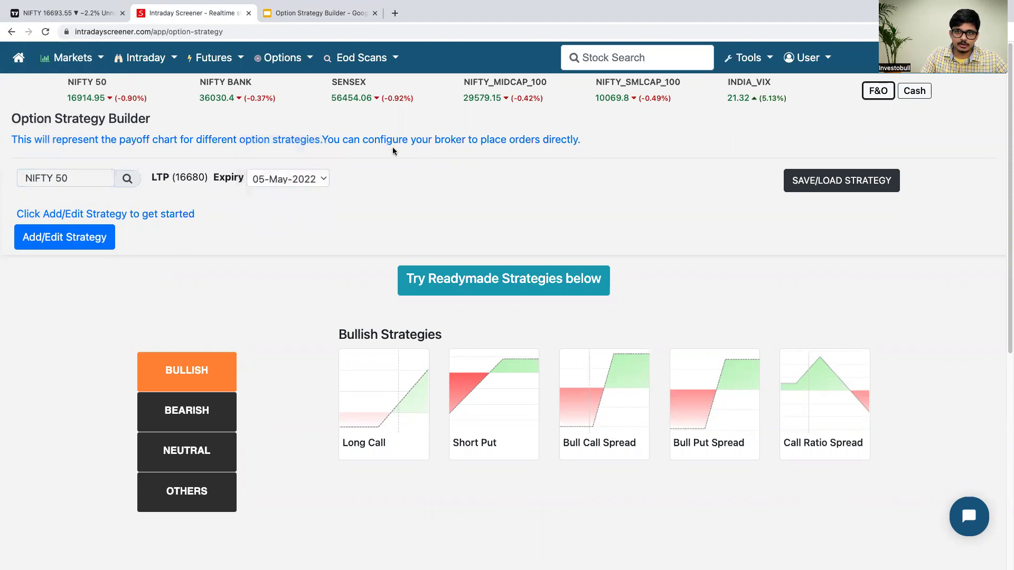
click(260, 182)
click(95, 176)
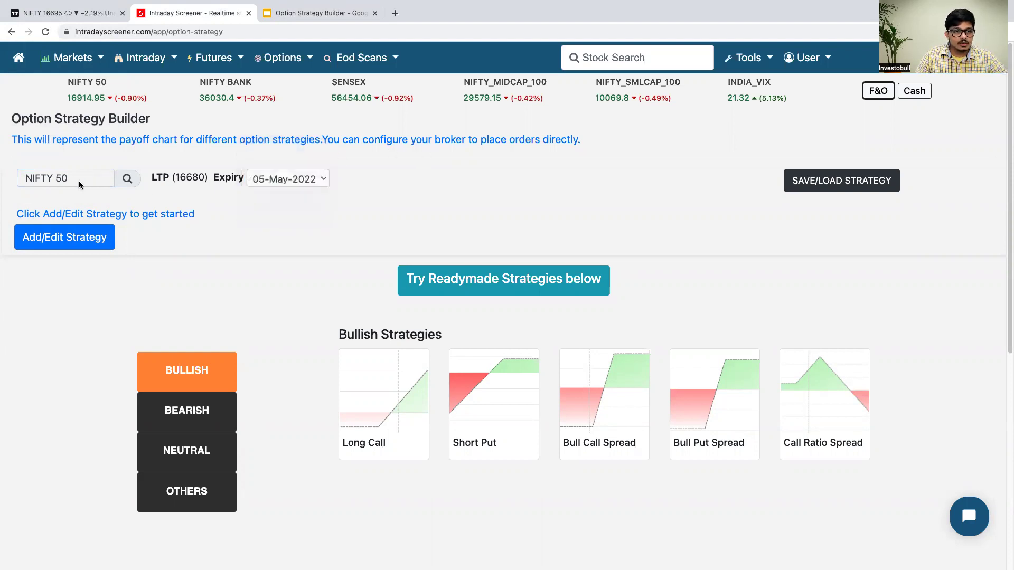
Switch the underlying to GMRINFRA to check its available expiries and set it back to NIFTY 50
click(94, 178)
click(58, 149)
click(288, 180)
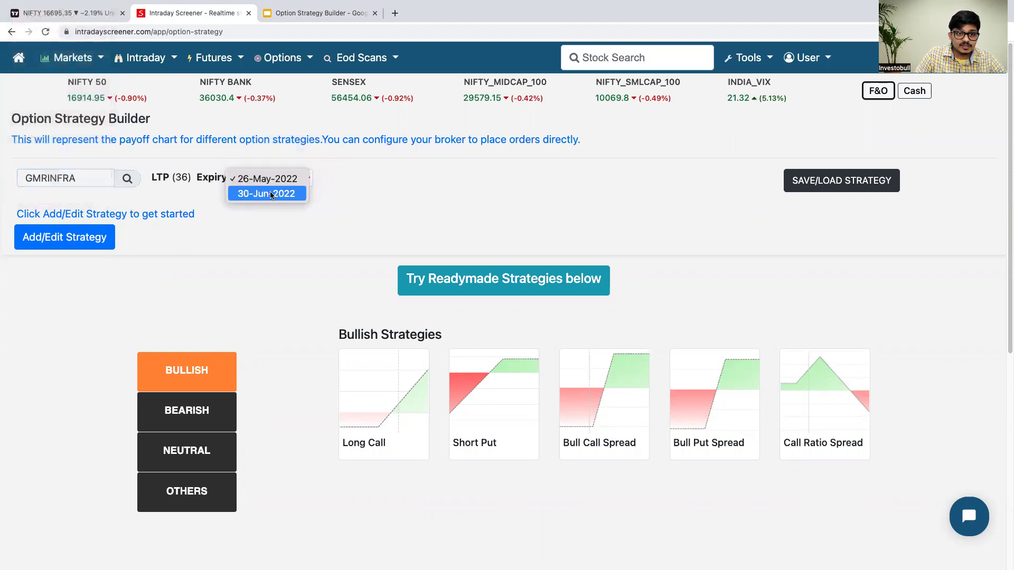
click(84, 189)
click(86, 179)
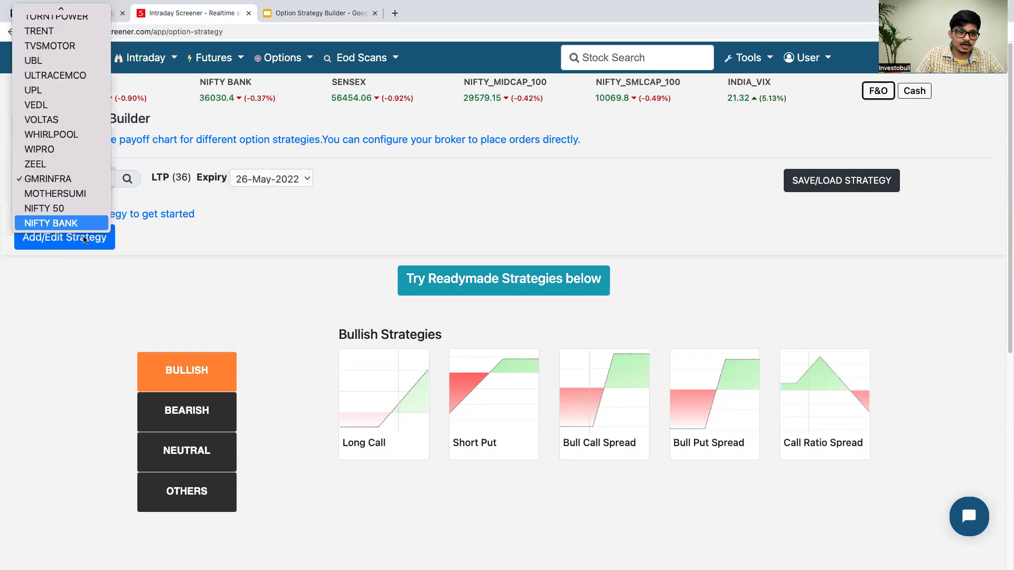
click(70, 207)
click(79, 182)
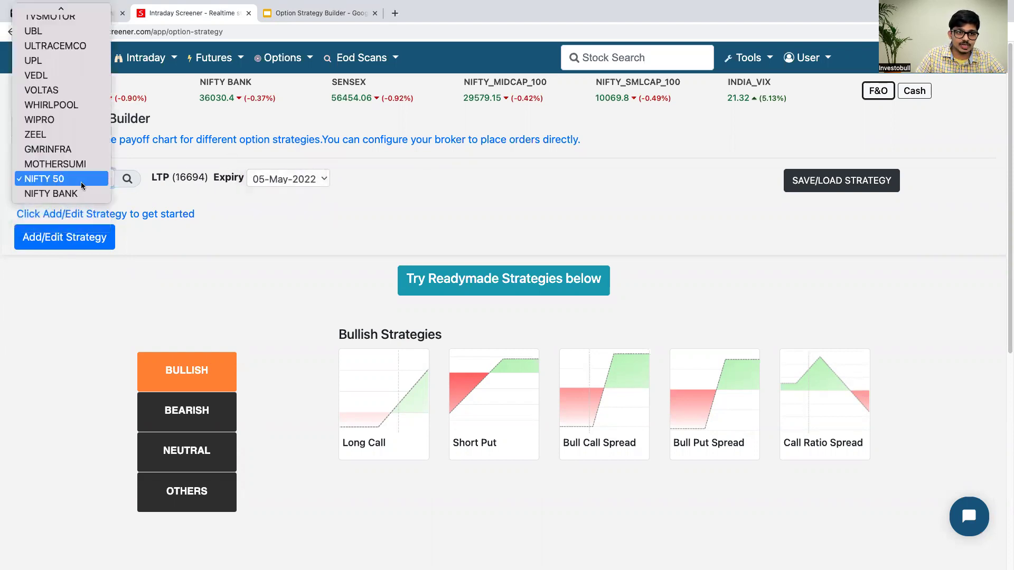
click(278, 180)
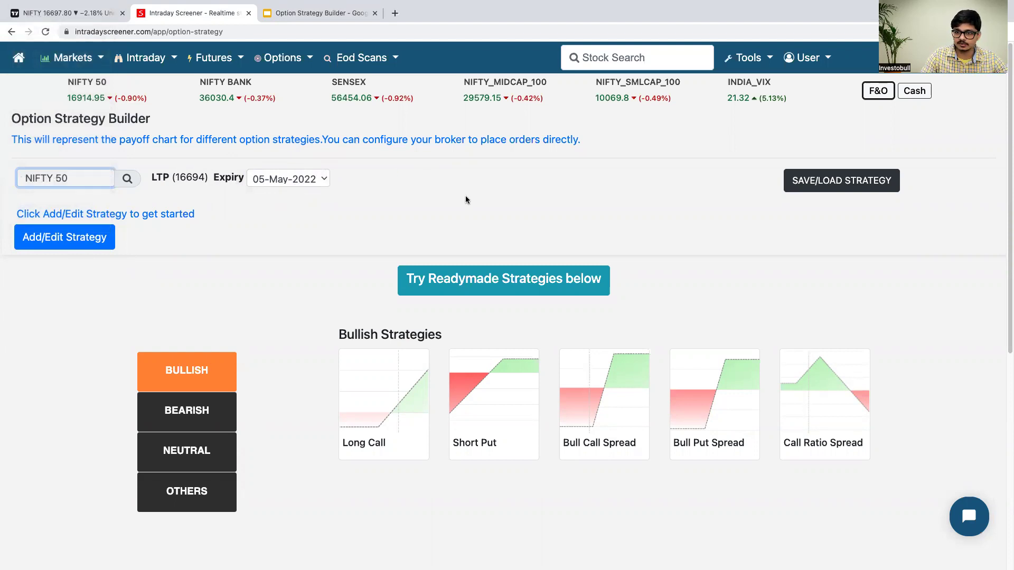
Browse the Bearish, Others and Neutral ready-made strategies and return to the Bullish ones
click(205, 404)
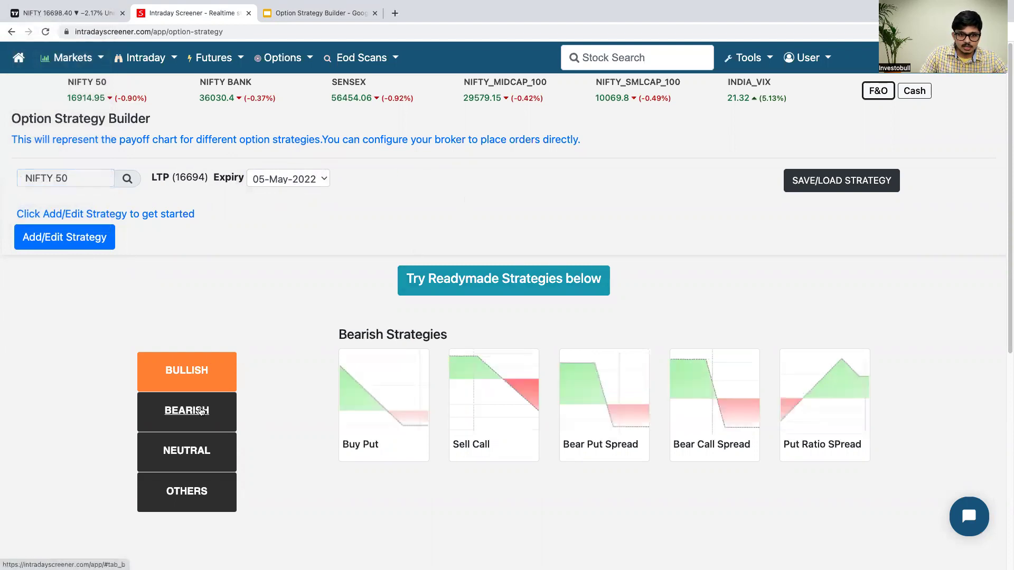
click(192, 499)
click(186, 405)
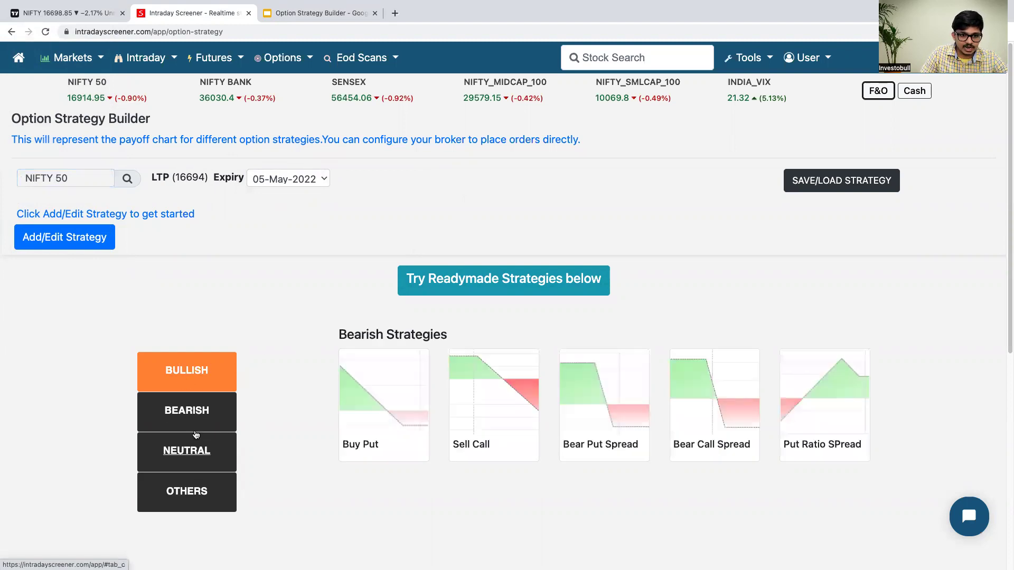
click(187, 448)
click(179, 487)
click(187, 412)
click(191, 459)
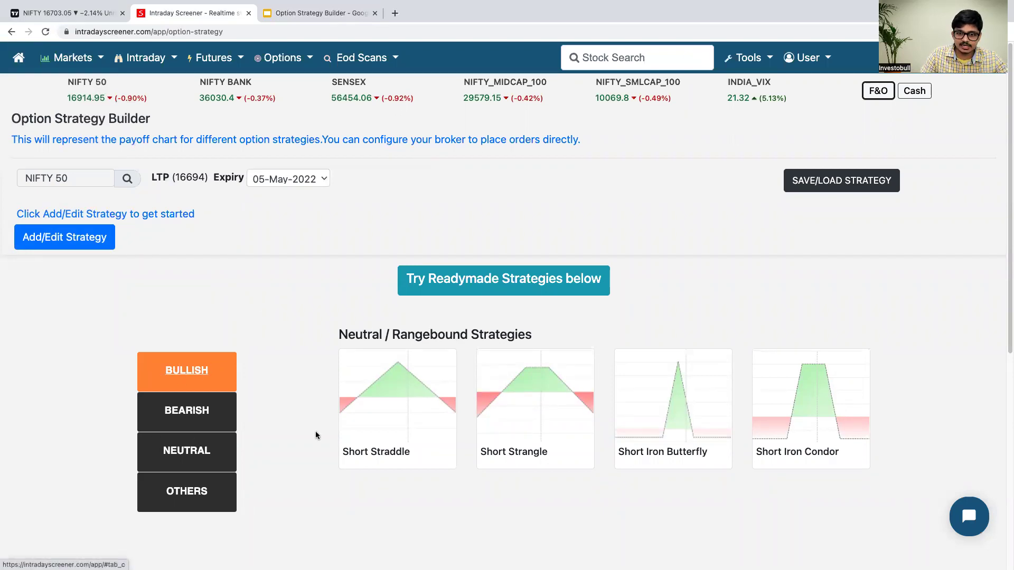
click(202, 372)
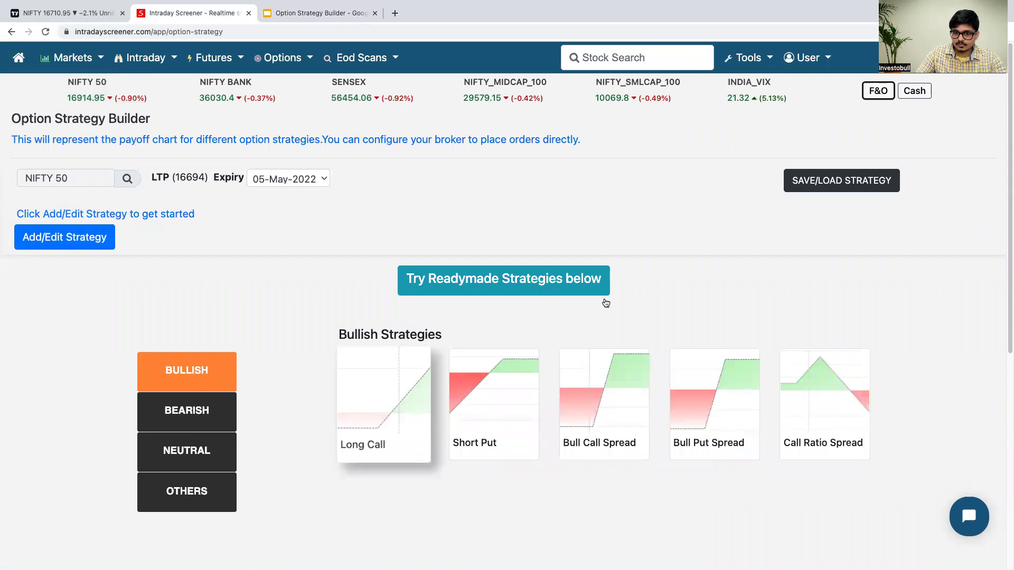
Load the ready-made Long Call and Bull Put Spread strategies for NIFTY 50
click(407, 404)
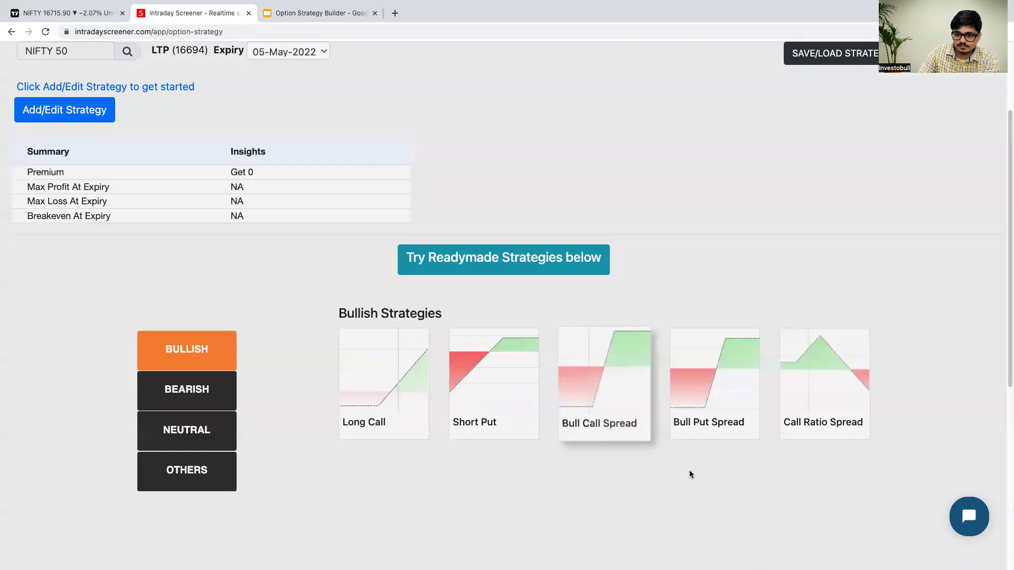
click(733, 453)
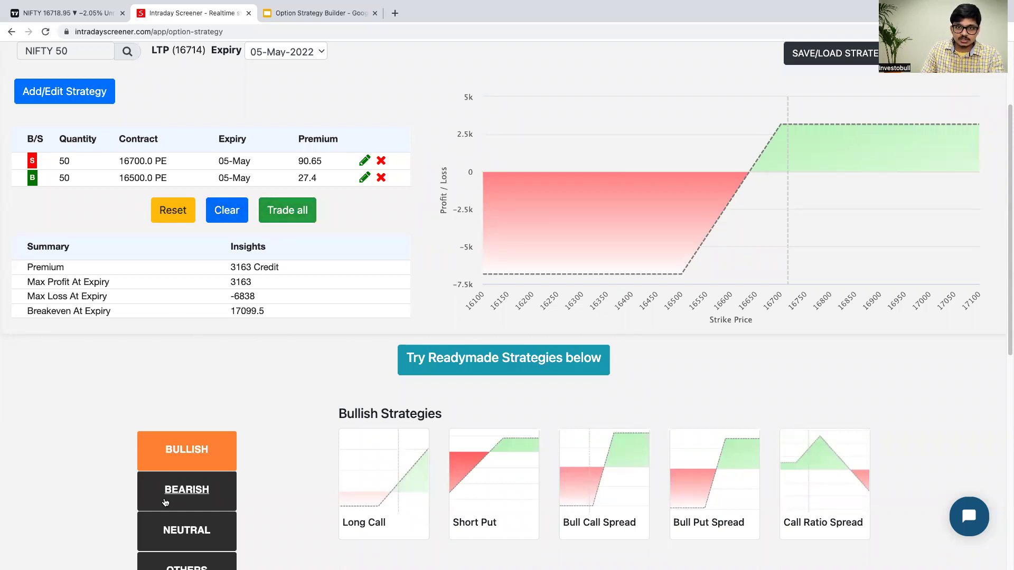
Load the bearish Buy Put strategy for NIFTY 50, comparing its payoff with Sell Call
click(189, 496)
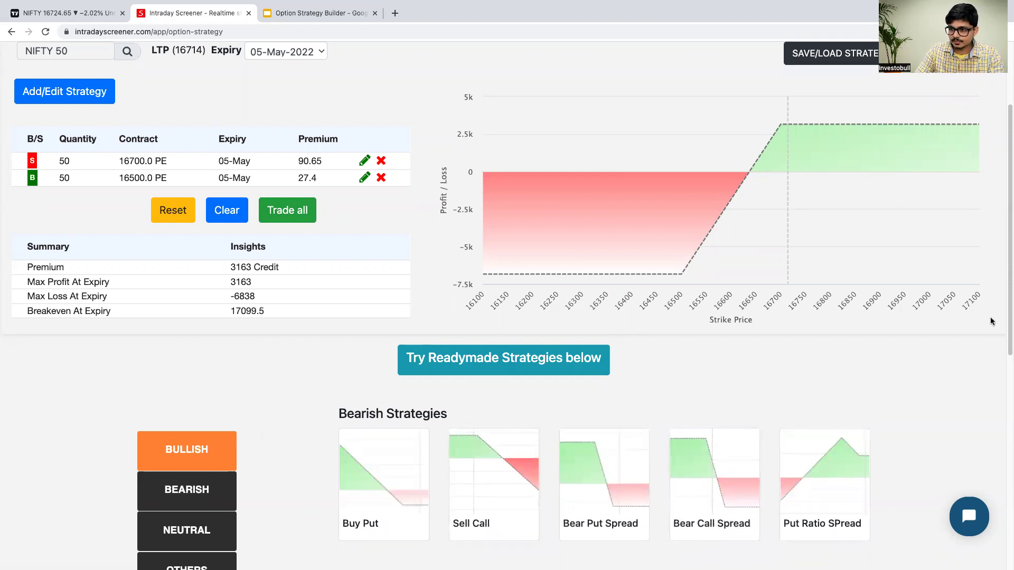
drag(1005, 323, 1007, 373)
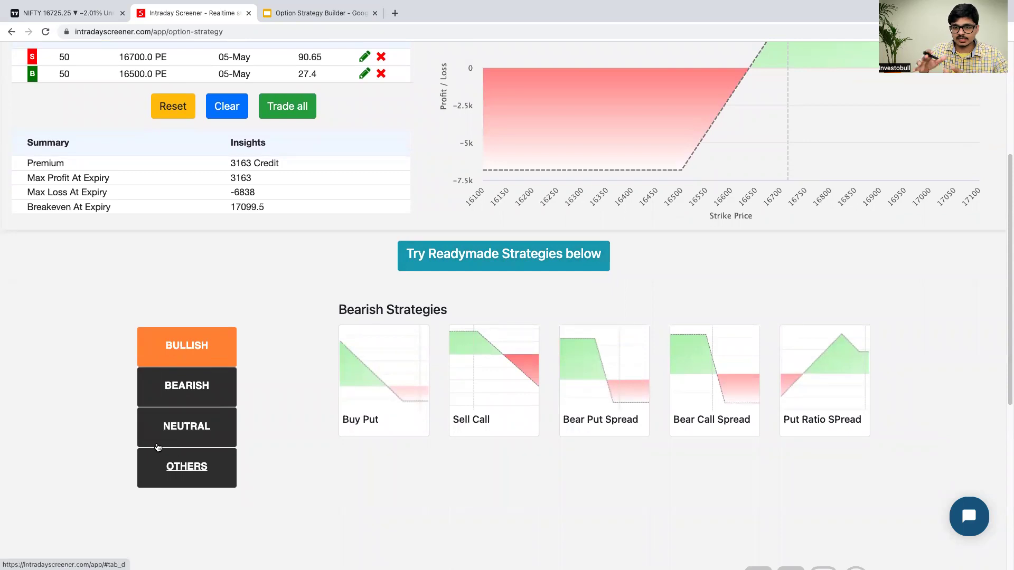
click(378, 382)
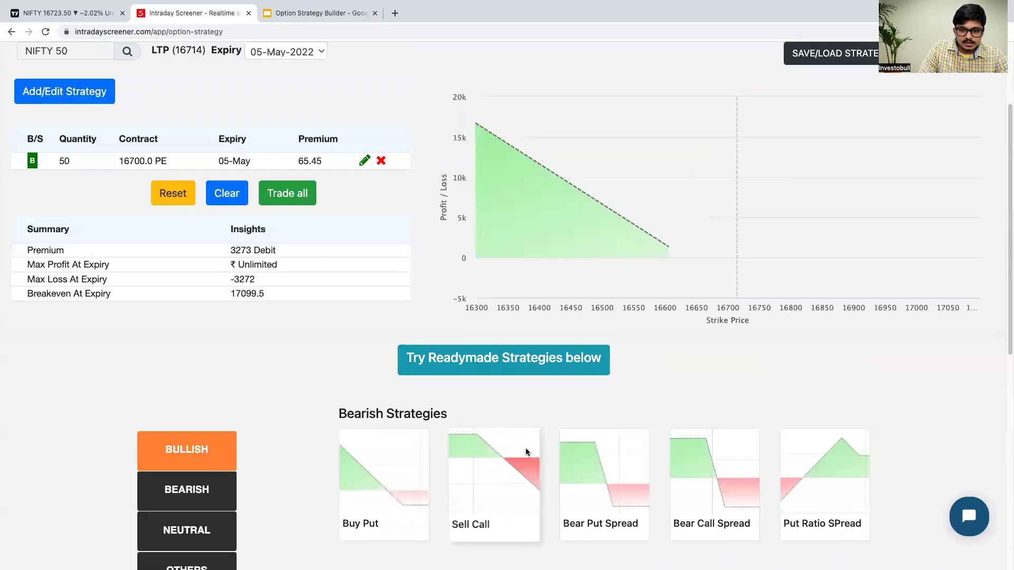
click(526, 452)
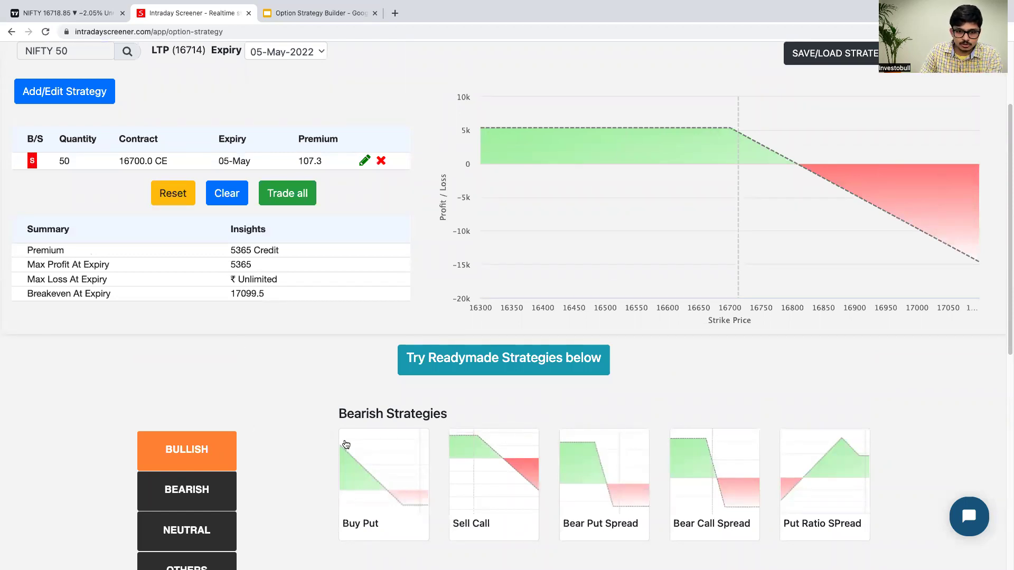
click(394, 486)
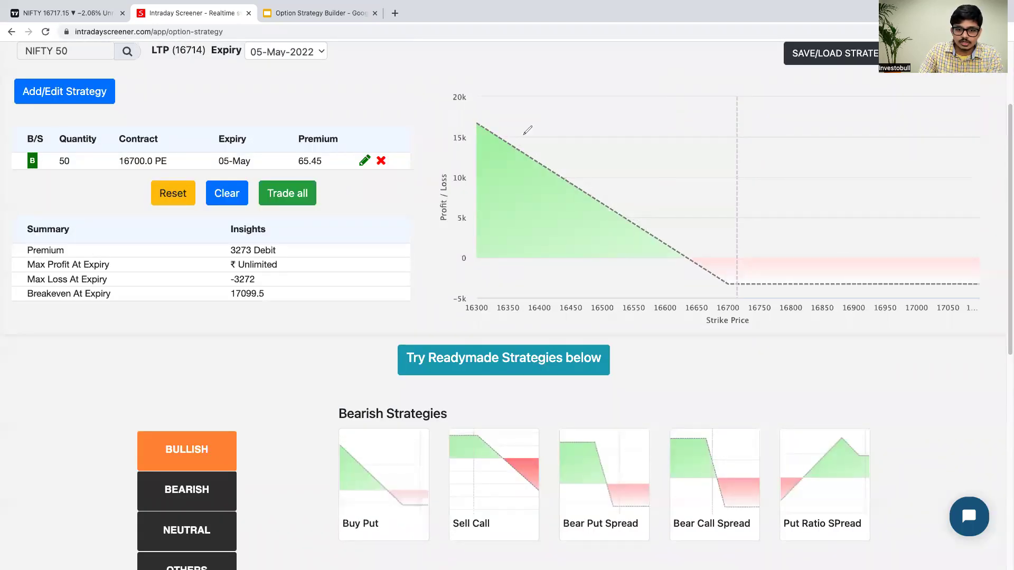
Mark up the Buy Put card, the leg table, the leg's buy marker and the LTP value in red ink
mouse_move(346, 418)
mouse_down()
mouse_move(310, 475)
mouse_move(435, 534)
mouse_move(406, 418)
mouse_move(330, 422)
mouse_up()
drag(30, 120, 16, 180)
drag(399, 120, 410, 154)
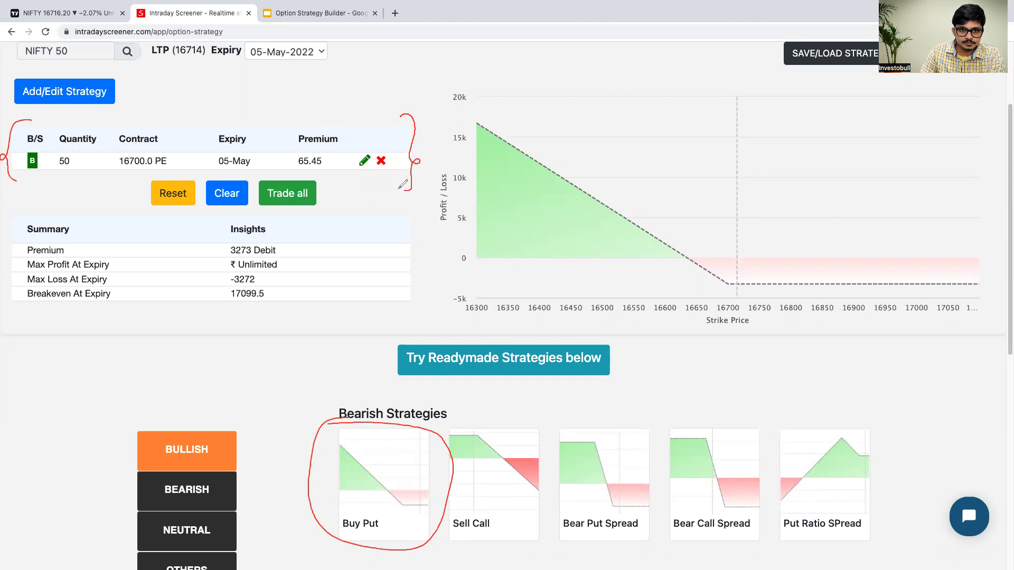
mouse_move(32, 166)
mouse_down()
mouse_move(45, 175)
mouse_move(6, 164)
mouse_up()
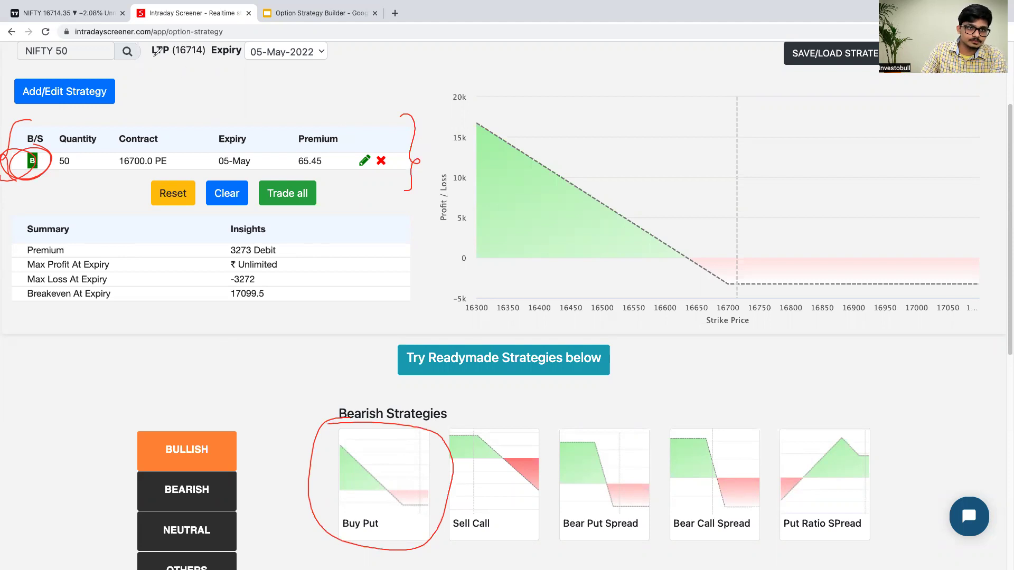
drag(204, 38, 171, 46)
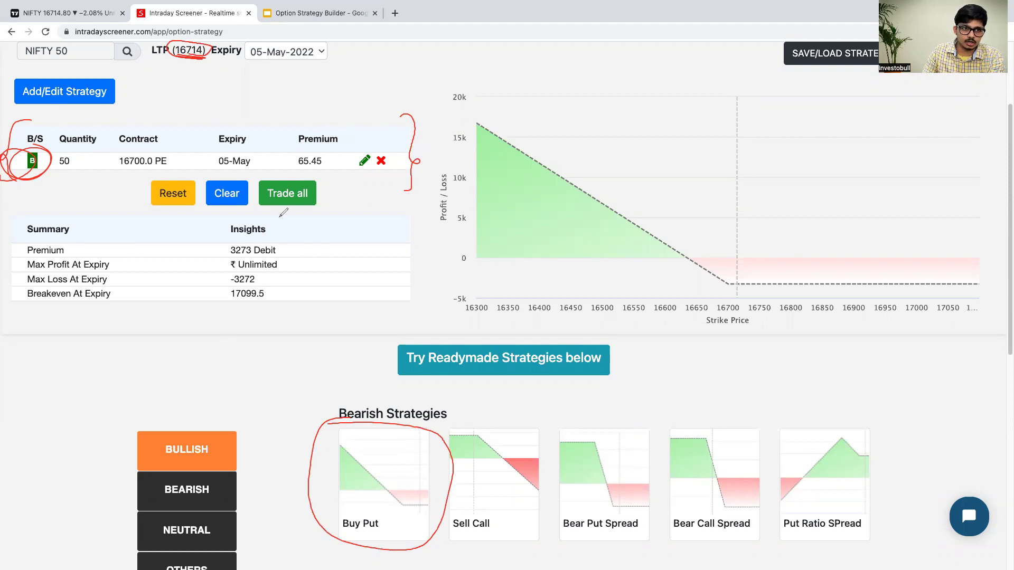
Circle the leg's contract, expiry and premium, label the strike ATM, and trace the payoff line in red ink
mouse_move(127, 146)
mouse_down()
mouse_move(177, 165)
mouse_move(113, 145)
mouse_up()
mouse_move(126, 187)
mouse_down()
mouse_move(108, 198)
mouse_move(156, 186)
mouse_up()
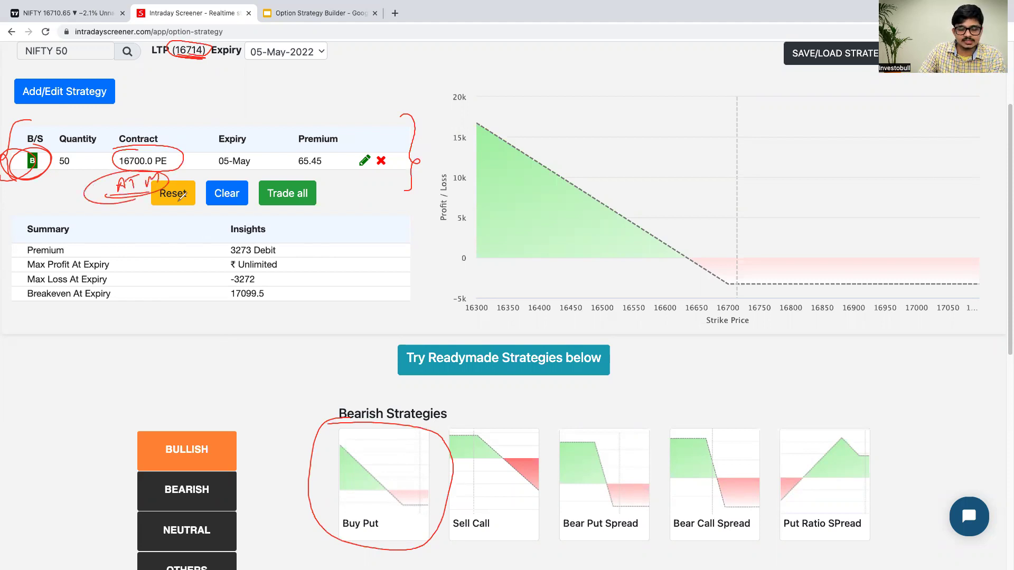
mouse_move(258, 150)
mouse_down()
mouse_move(227, 180)
mouse_move(198, 164)
mouse_up()
mouse_move(290, 158)
mouse_down()
mouse_move(316, 174)
mouse_move(293, 149)
mouse_move(288, 163)
mouse_up()
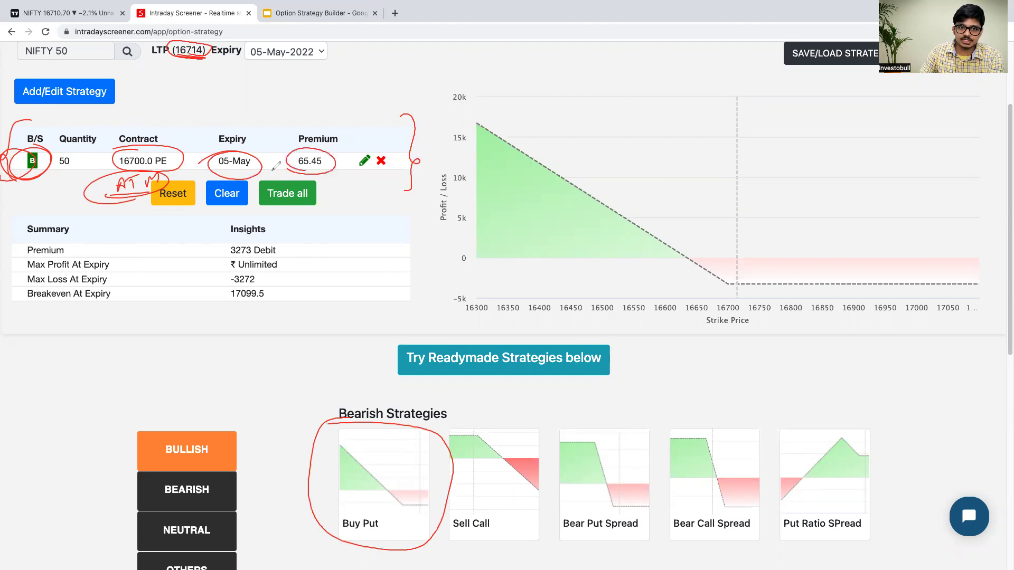
mouse_move(476, 125)
mouse_down()
mouse_move(688, 264)
mouse_move(871, 285)
mouse_up()
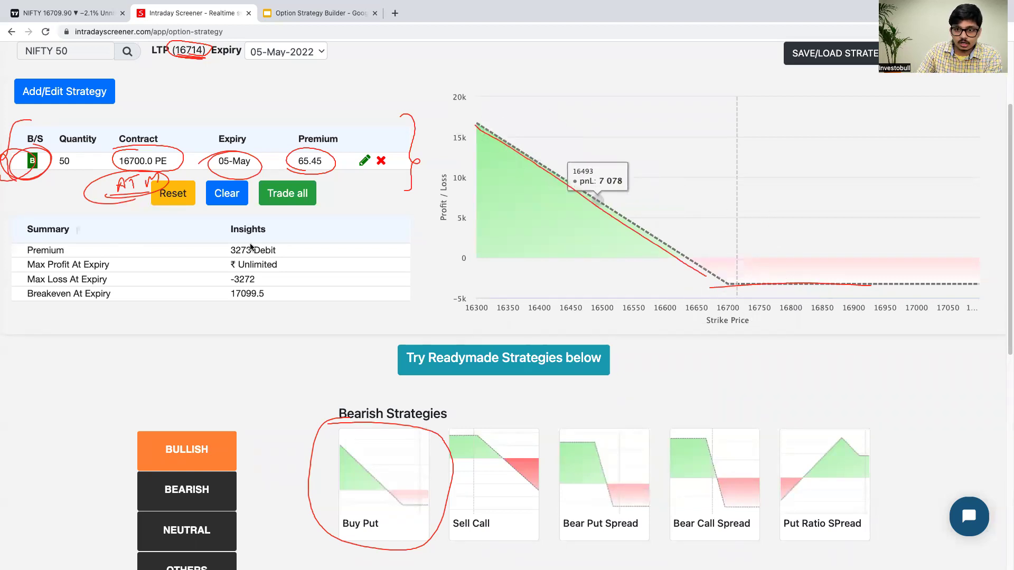
Reload Buy Put and annotate its premium with an arrow to a circled figure, a circled 25 and a curved arrow over the payoff chart
click(415, 477)
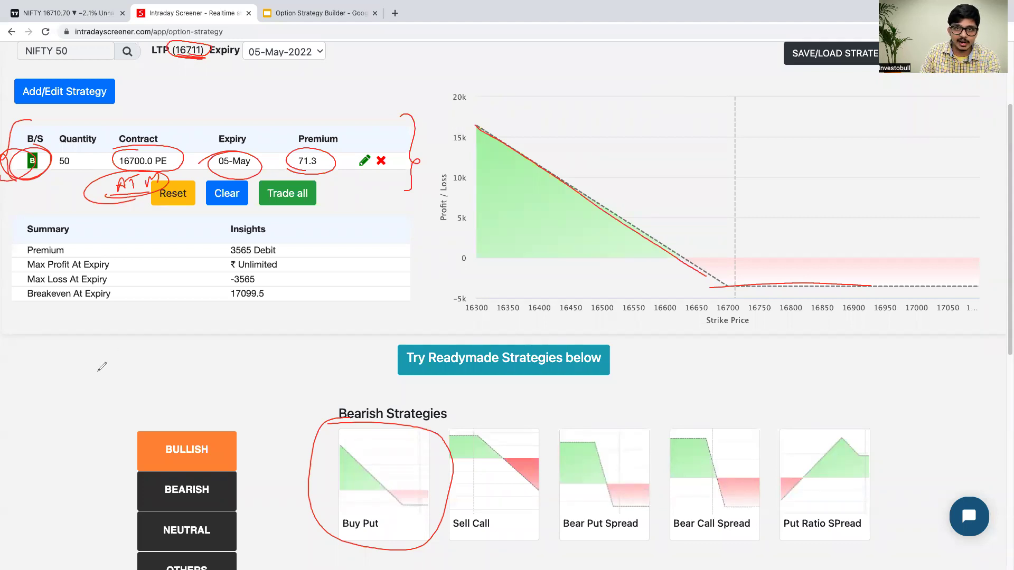
mouse_move(316, 165)
mouse_down()
mouse_move(381, 97)
mouse_move(395, 122)
mouse_move(384, 112)
mouse_up()
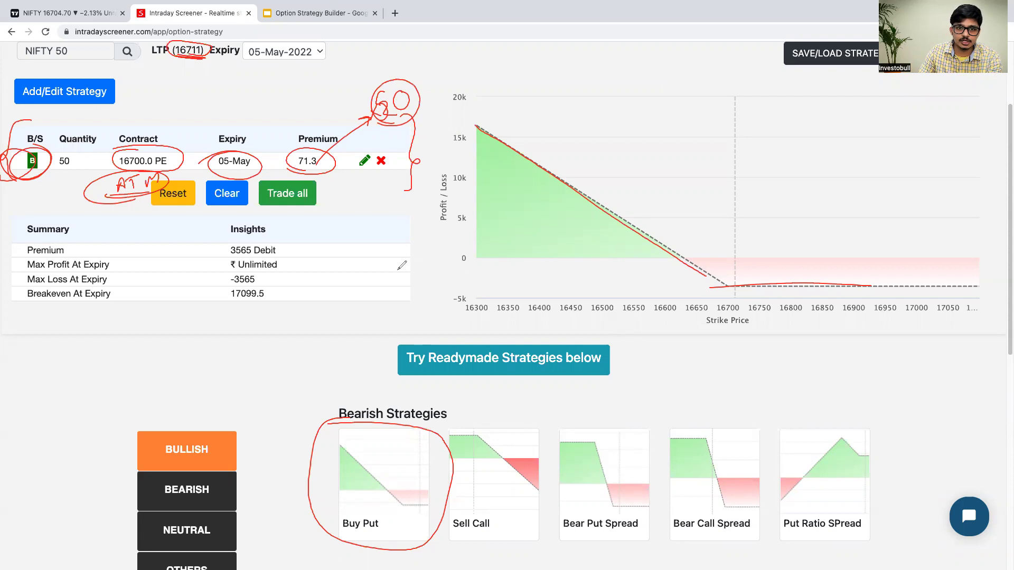
drag(421, 255, 409, 274)
drag(417, 247, 380, 270)
mouse_move(411, 112)
mouse_down()
mouse_move(364, 121)
mouse_move(419, 103)
mouse_up()
mouse_move(486, 113)
mouse_down()
mouse_move(723, 221)
mouse_move(731, 245)
mouse_up()
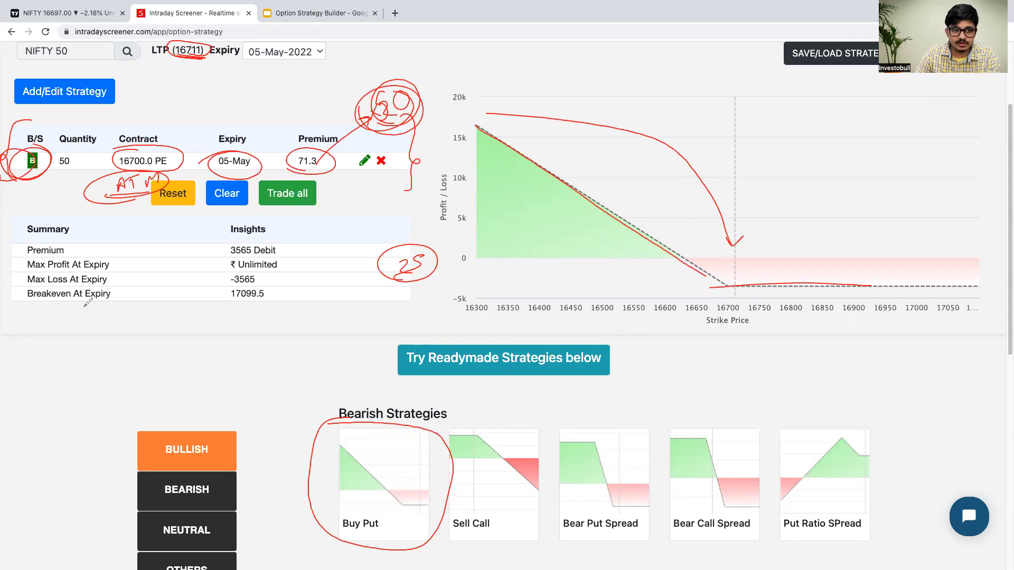
Circle the Breakeven At Expiry label and value, and bracket the Max Loss At Expiry value in the summary
mouse_move(69, 300)
mouse_down()
mouse_move(114, 284)
mouse_move(27, 289)
mouse_up()
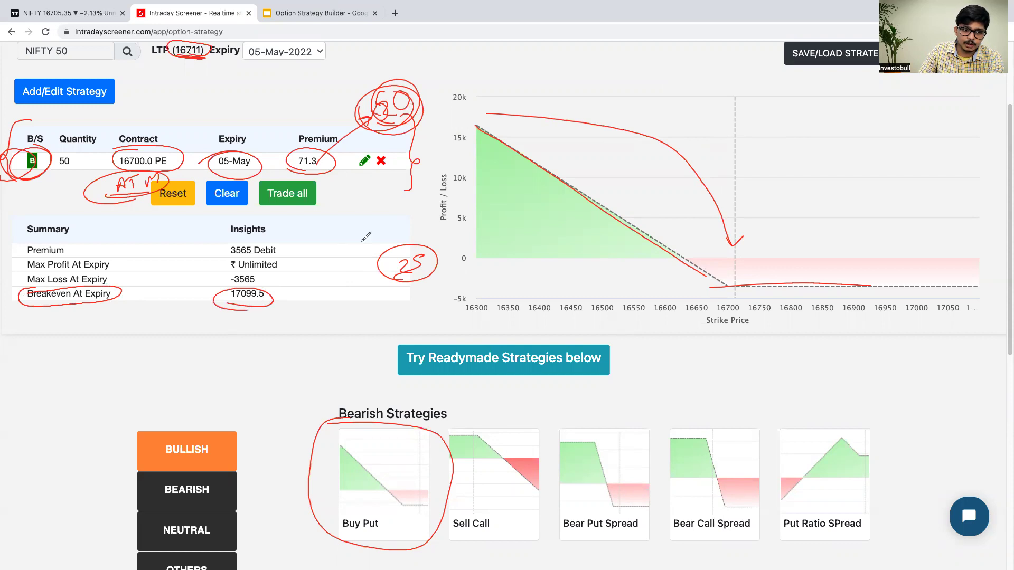
drag(229, 274, 221, 284)
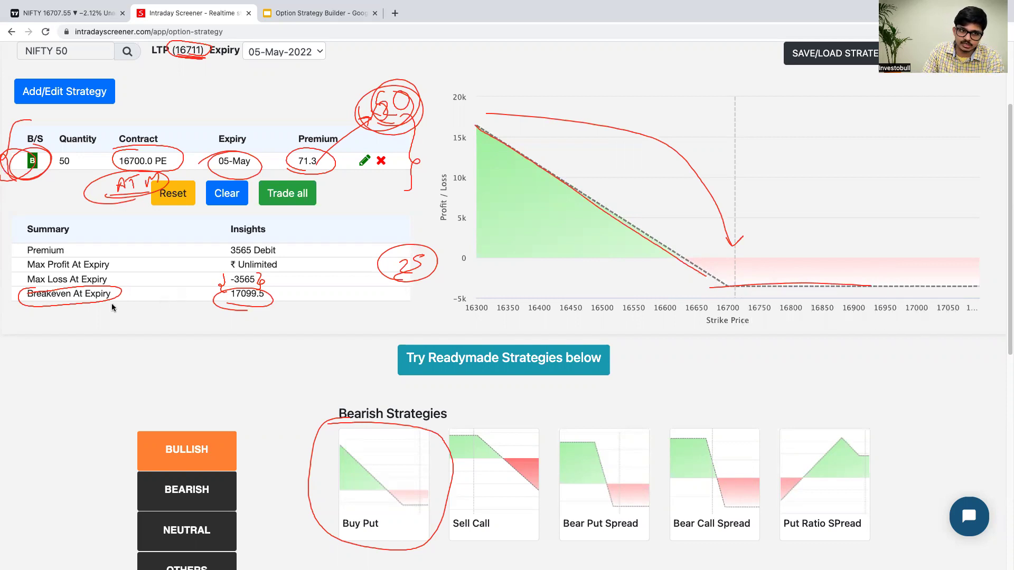
drag(28, 264, 128, 265)
click(132, 264)
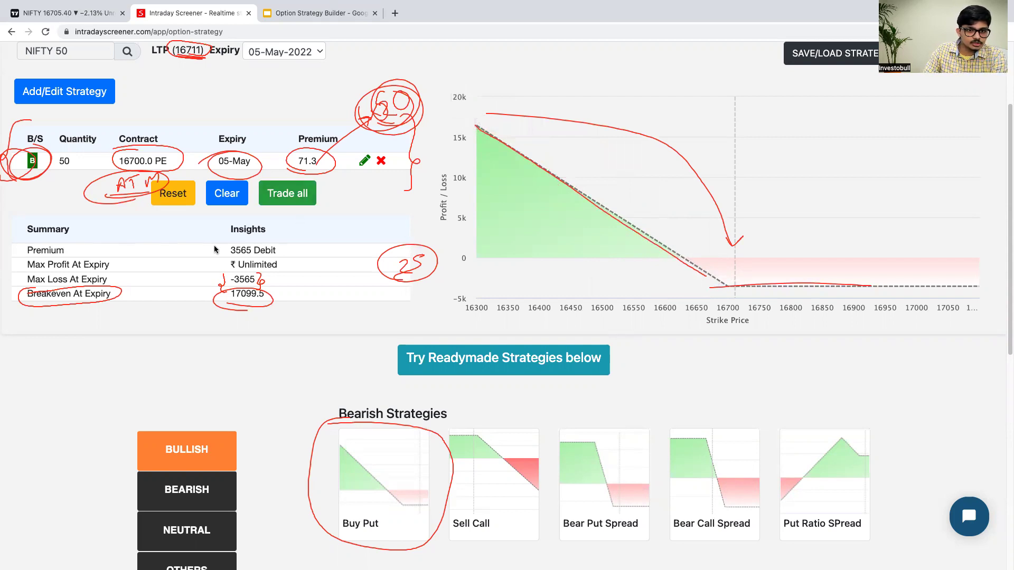
Highlight the Premium insight in the Buy Put strategy's summary table
drag(239, 248, 295, 255)
click(282, 262)
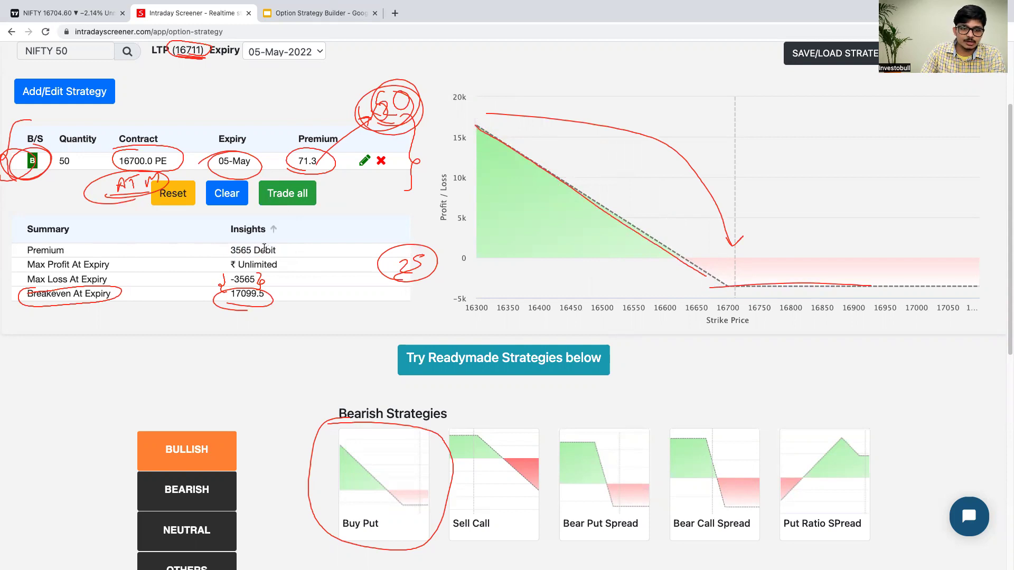
drag(273, 250, 218, 258)
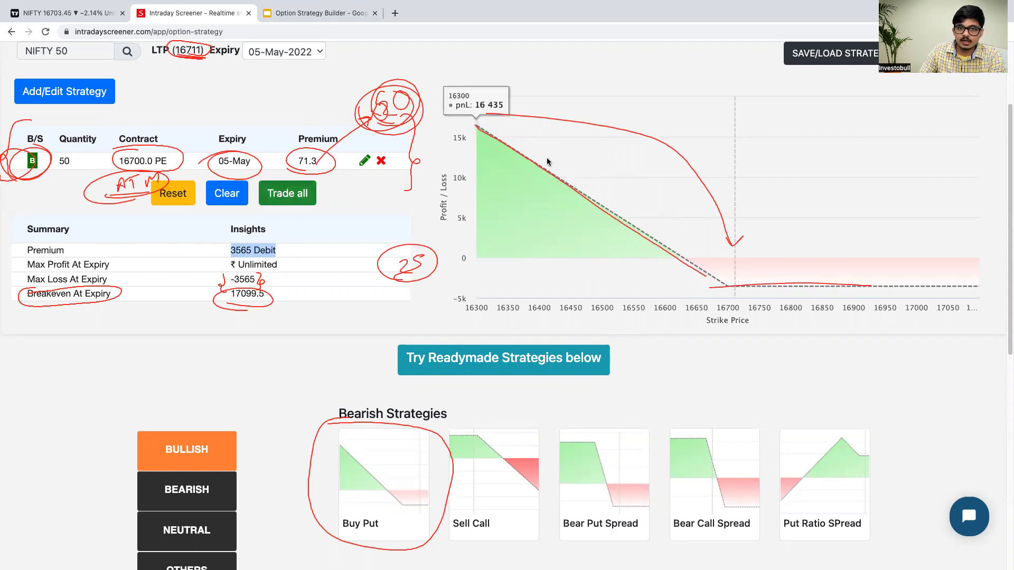
Replace the Buy Put strategy with the ready-made Sell Call and highlight its leg's contract
click(174, 194)
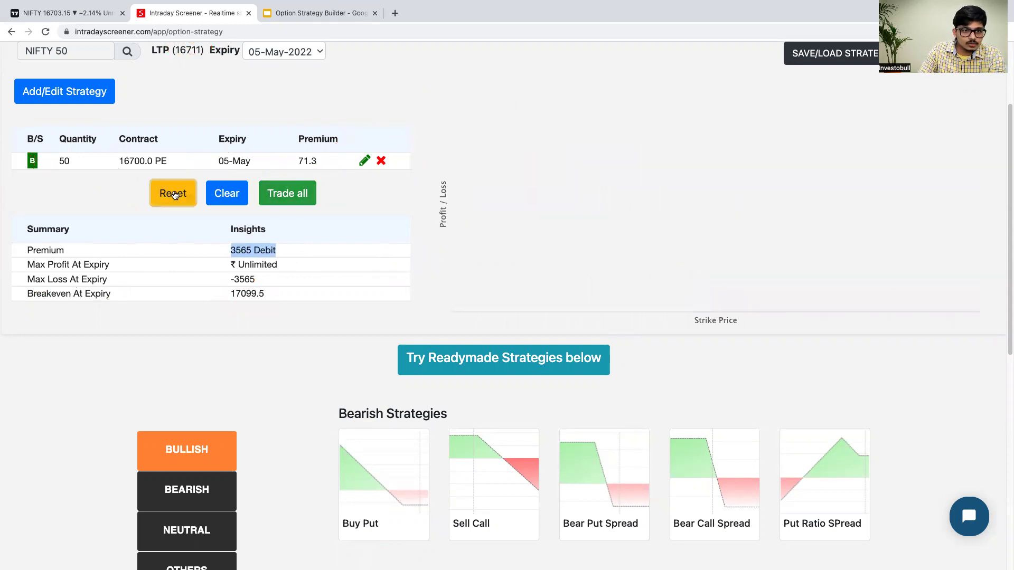
click(226, 194)
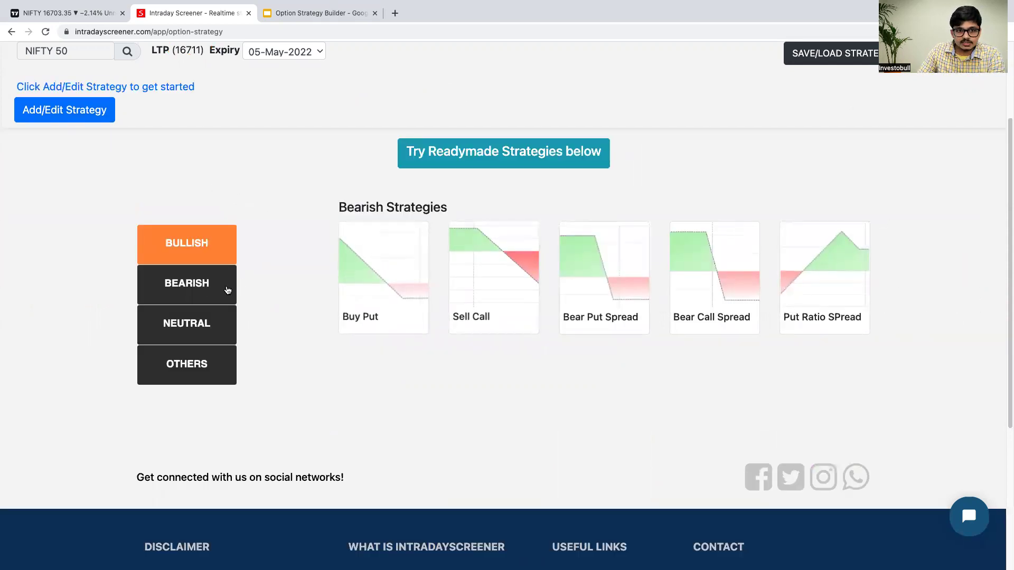
click(525, 281)
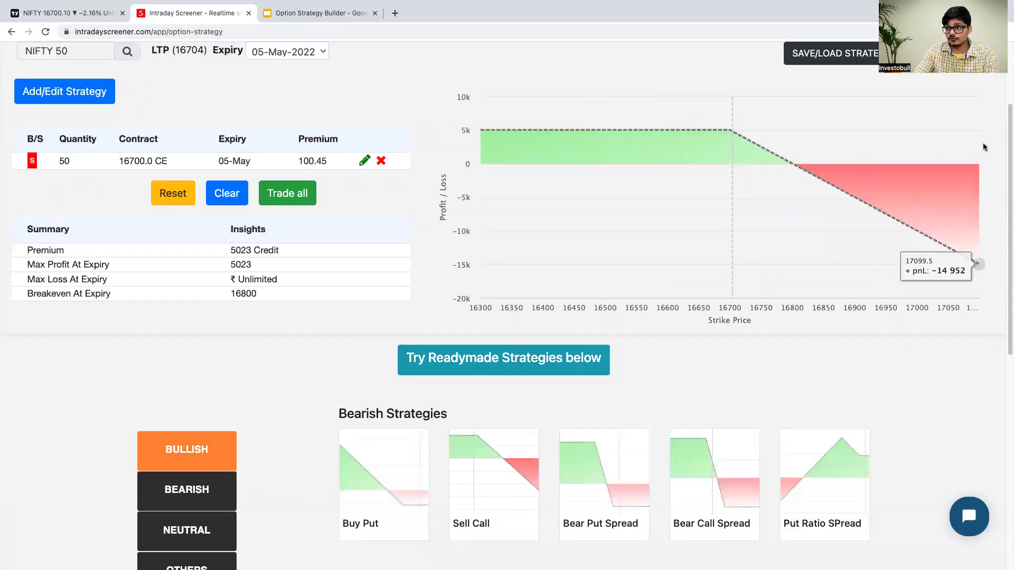
scroll(1006, 147, up, 3)
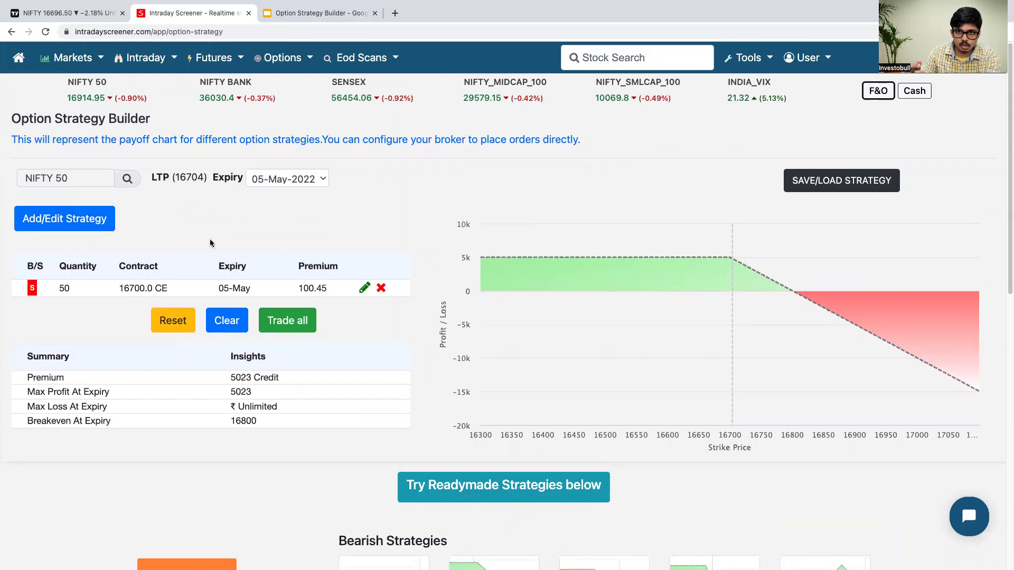
drag(121, 284, 184, 285)
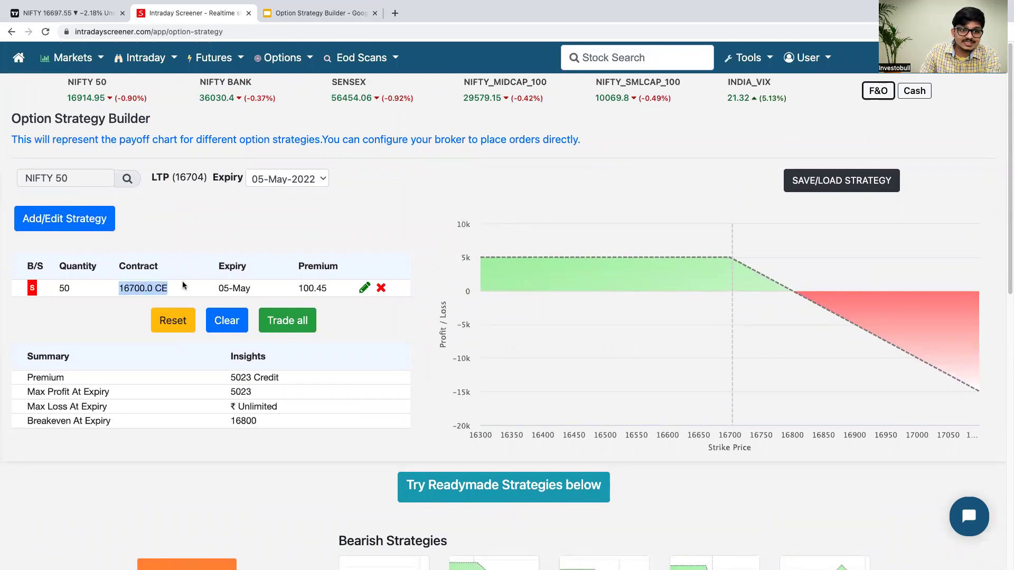
click(238, 277)
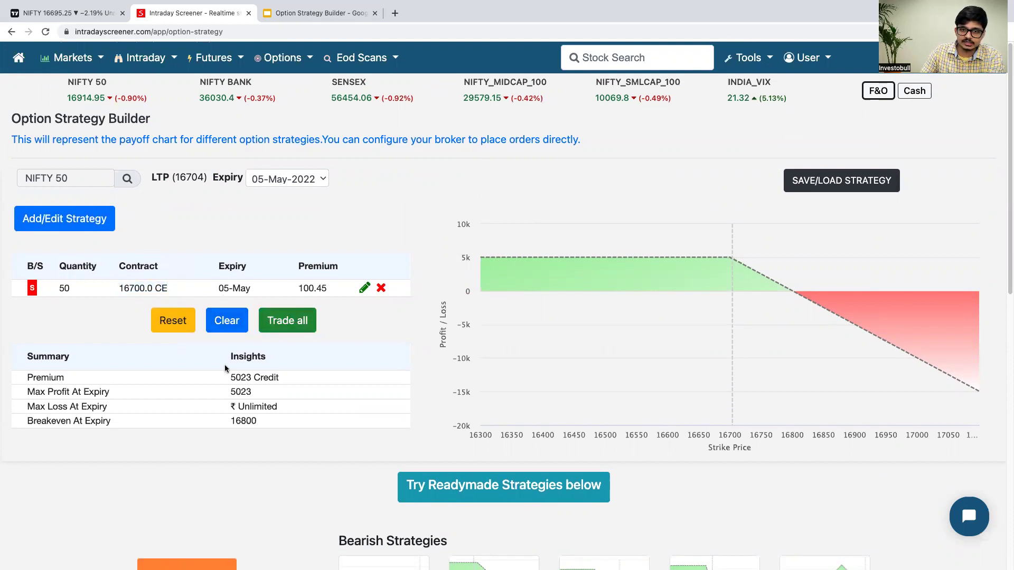
Prepare the Sell Call order with type LIMIT and product DELIVERY, and cancel it without placing it
click(289, 321)
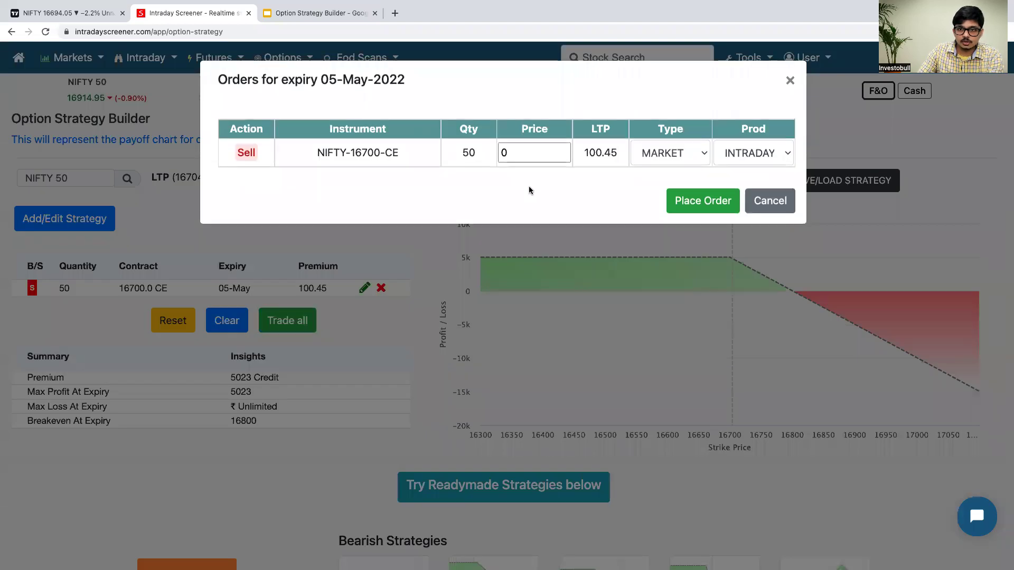
click(674, 154)
click(670, 168)
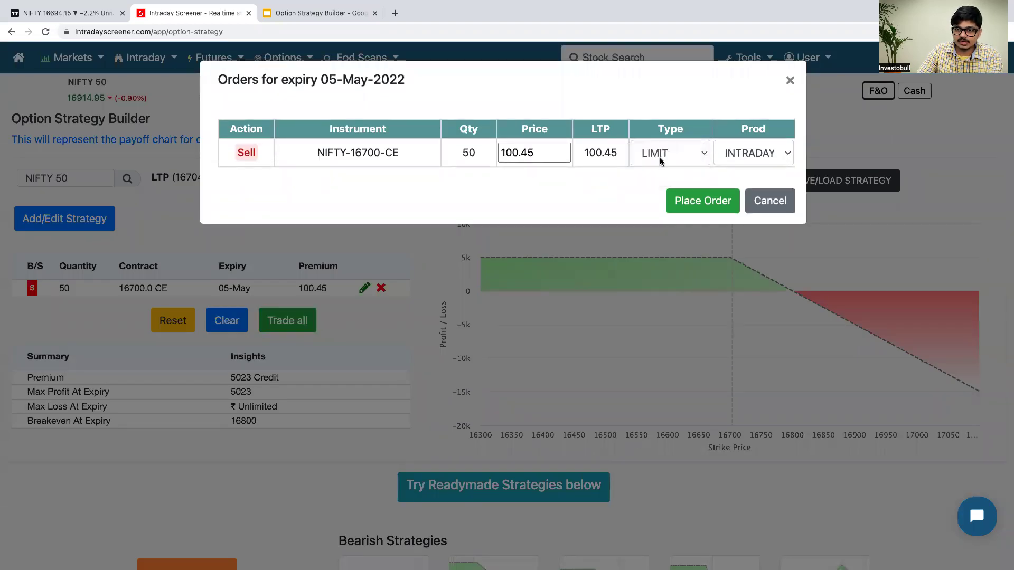
click(661, 154)
click(661, 154)
click(753, 152)
click(741, 168)
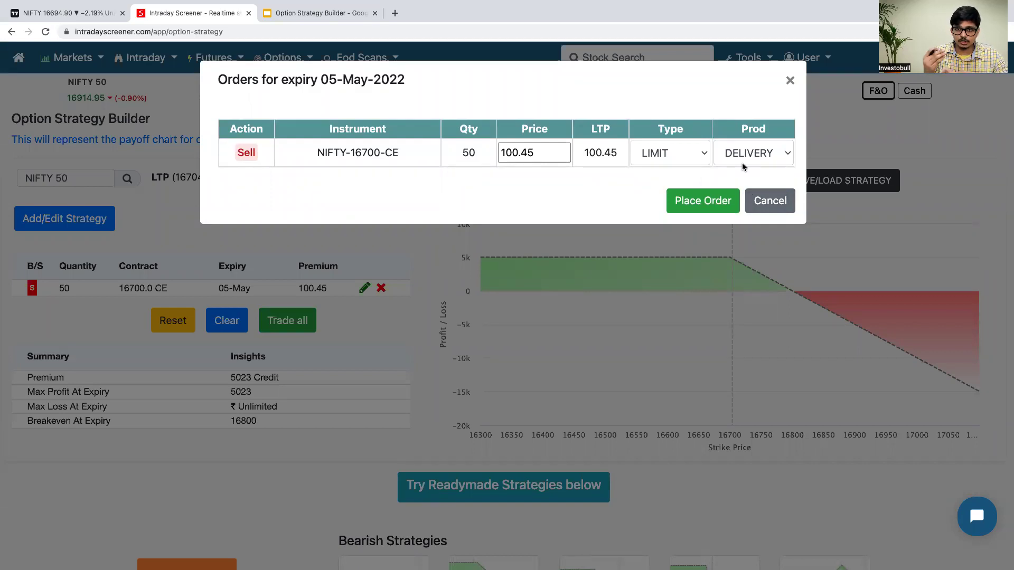
click(762, 198)
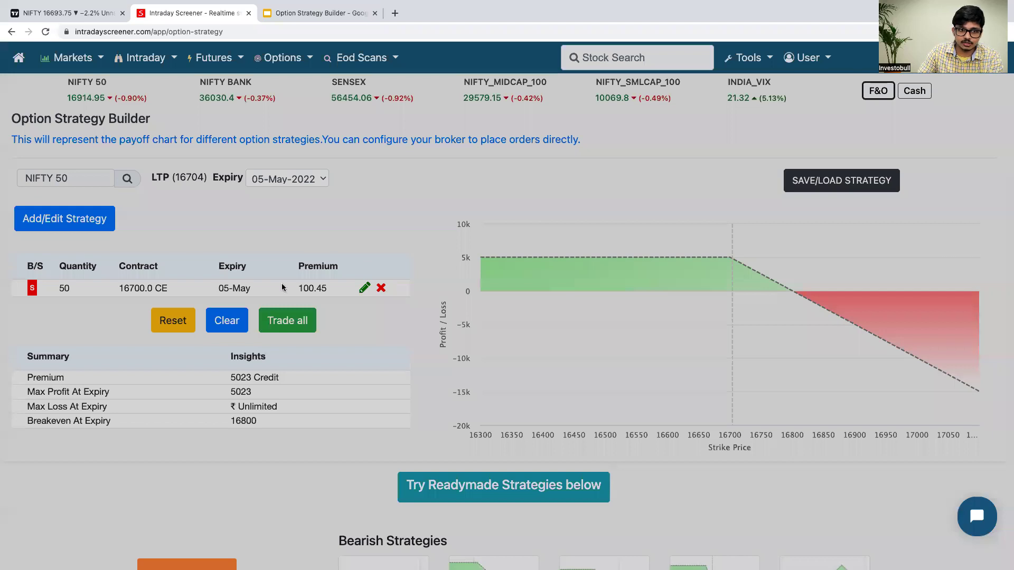
Deselect the sold 16700 call in the Strategy Builder and clear the whole strategy
click(84, 228)
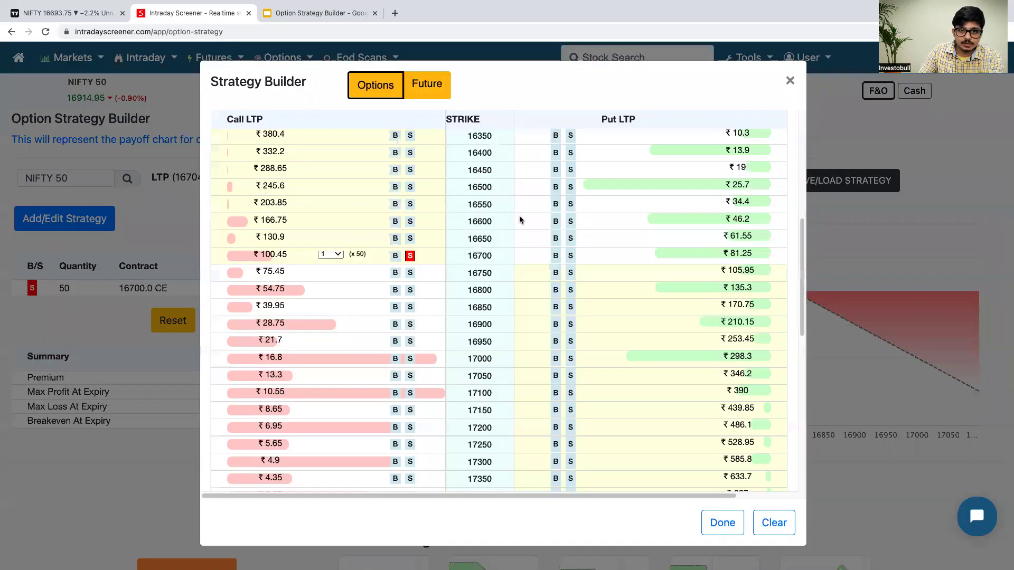
click(410, 256)
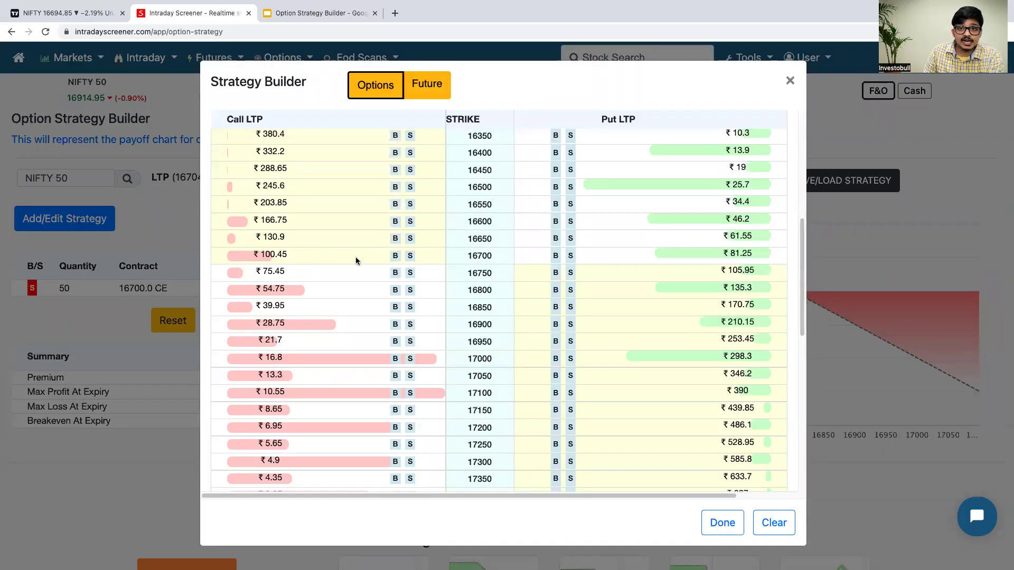
click(772, 523)
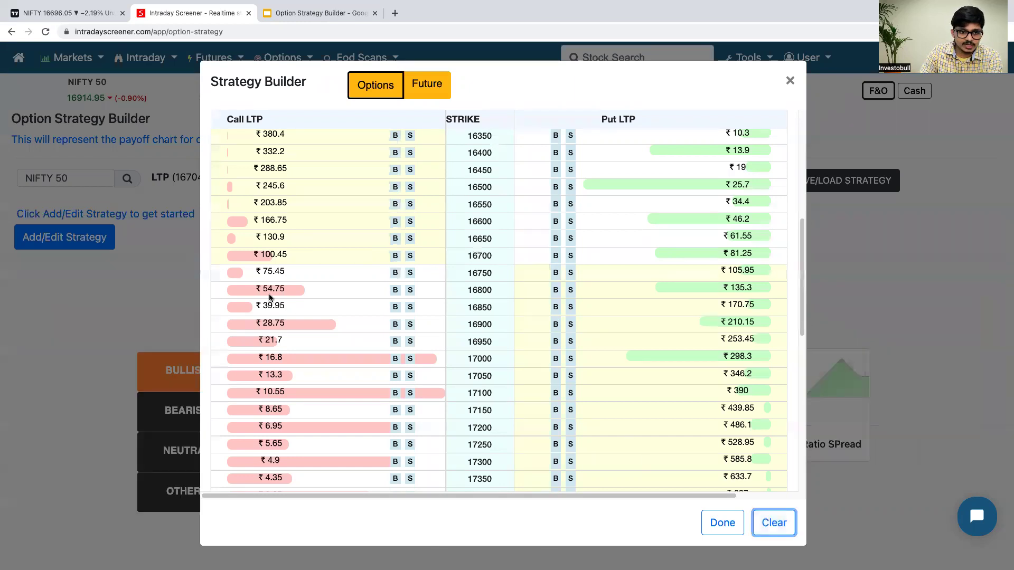
click(790, 81)
Start a custom strategy in the Strategy Builder with a buy leg on the 16750 call
click(68, 232)
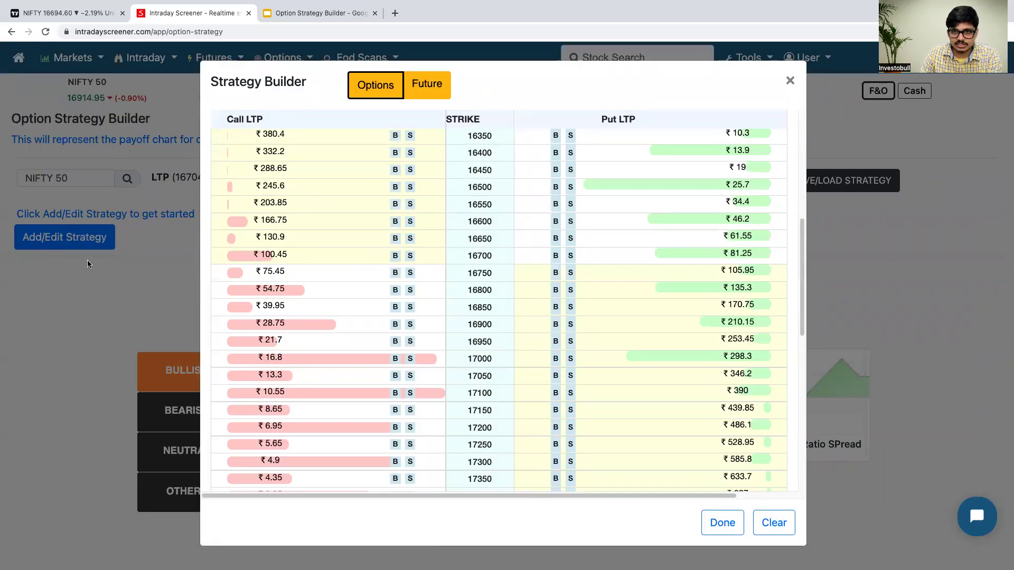
click(396, 273)
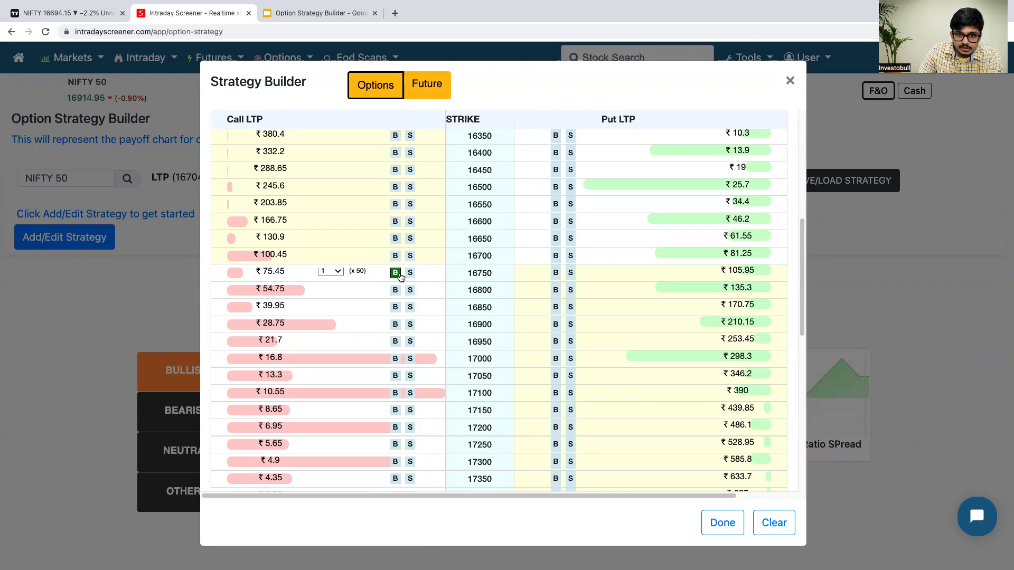
double_click(471, 275)
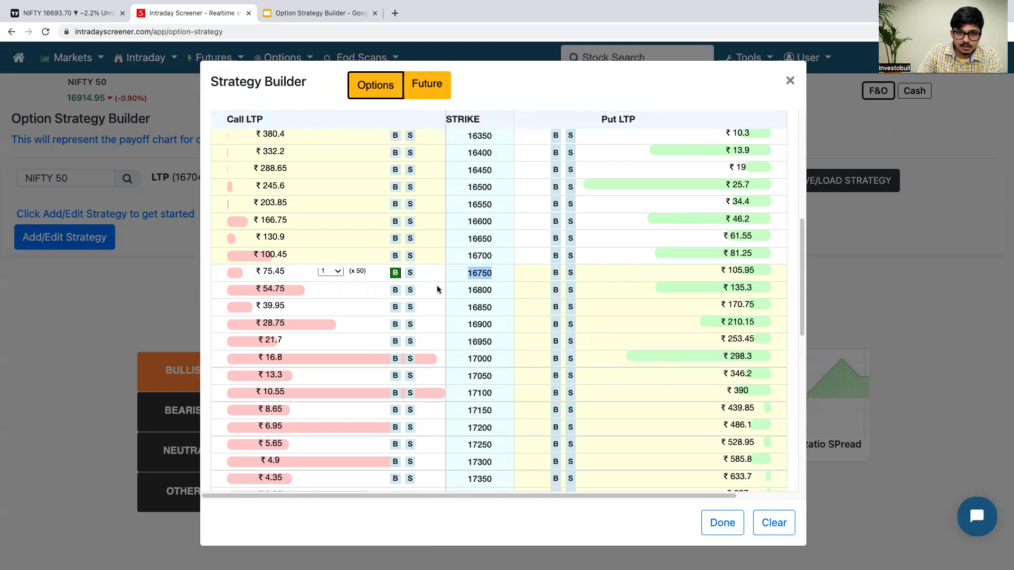
click(487, 274)
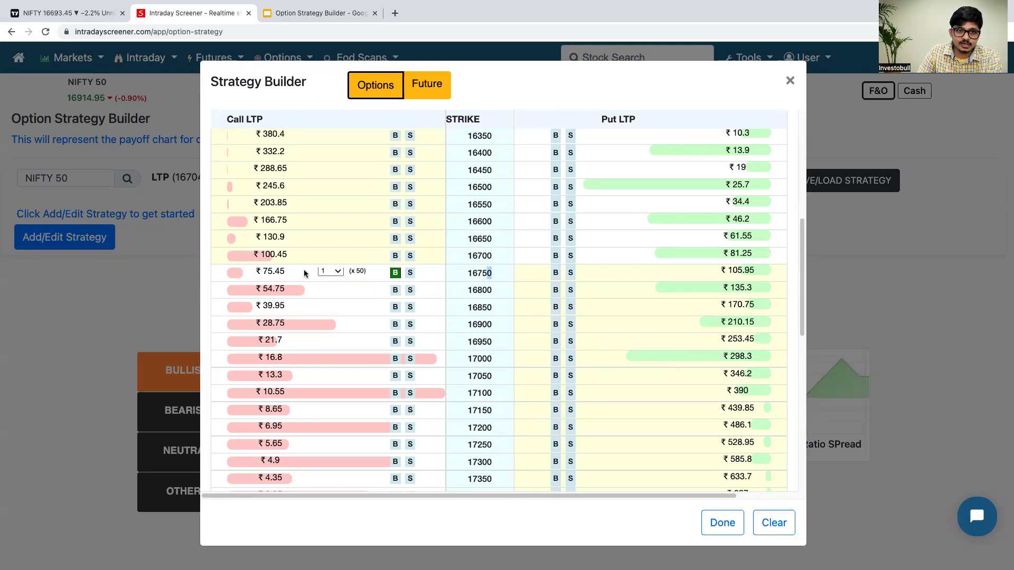
click(395, 274)
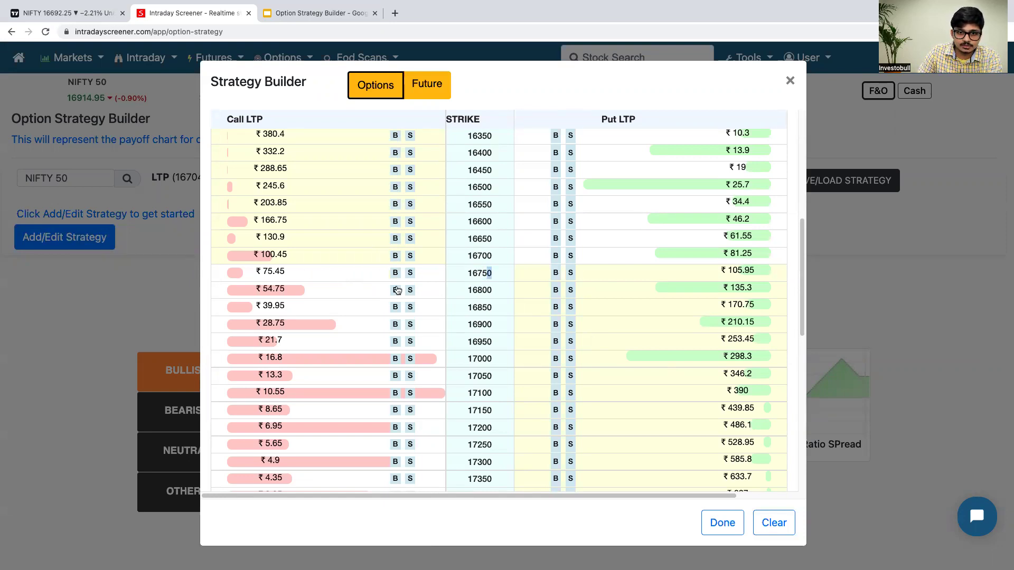
click(394, 274)
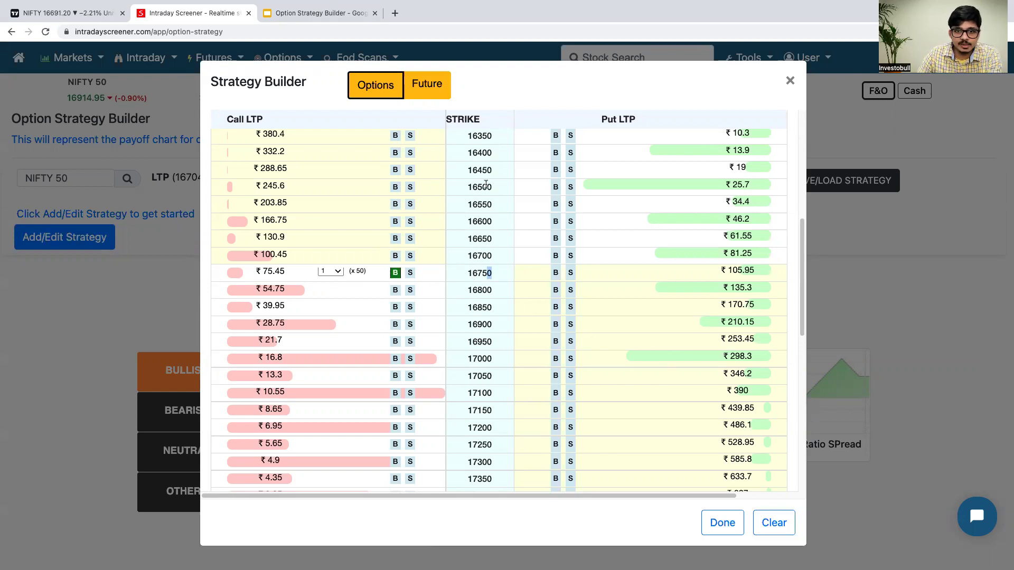
Add a sell leg of 1 lot on the 16500 put and apply both legs to the payoff chart
click(571, 189)
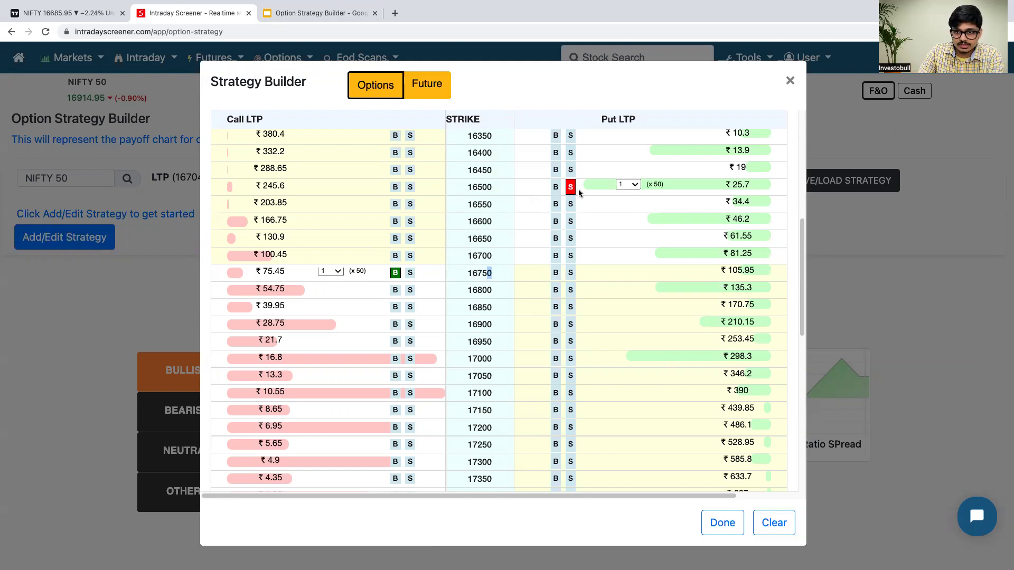
click(628, 184)
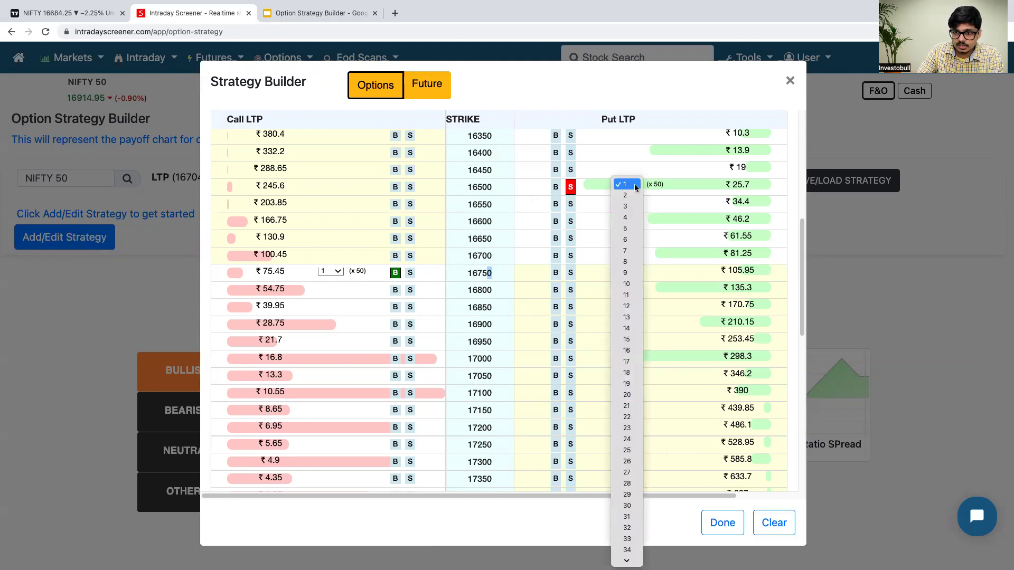
click(631, 207)
click(635, 189)
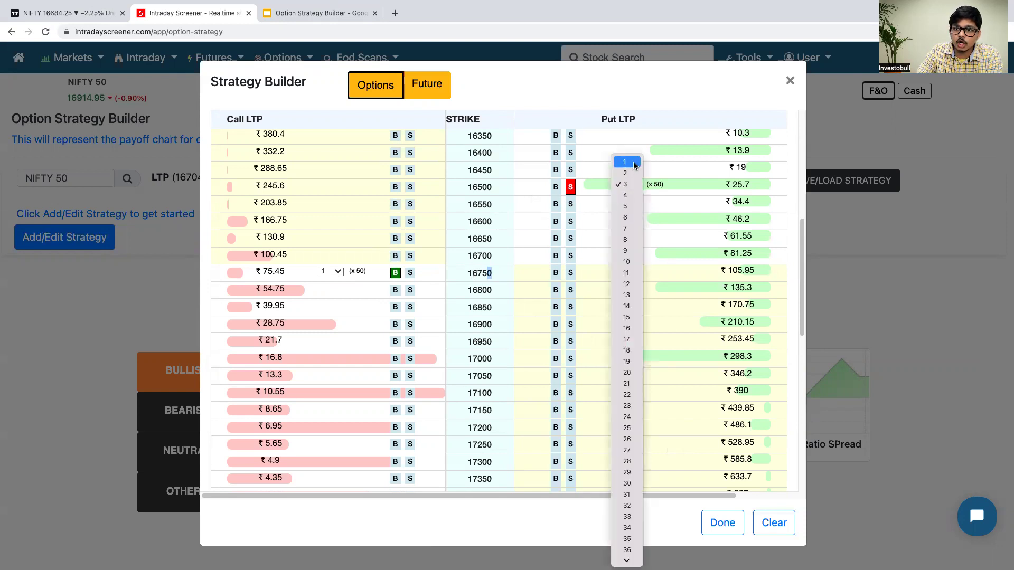
click(624, 163)
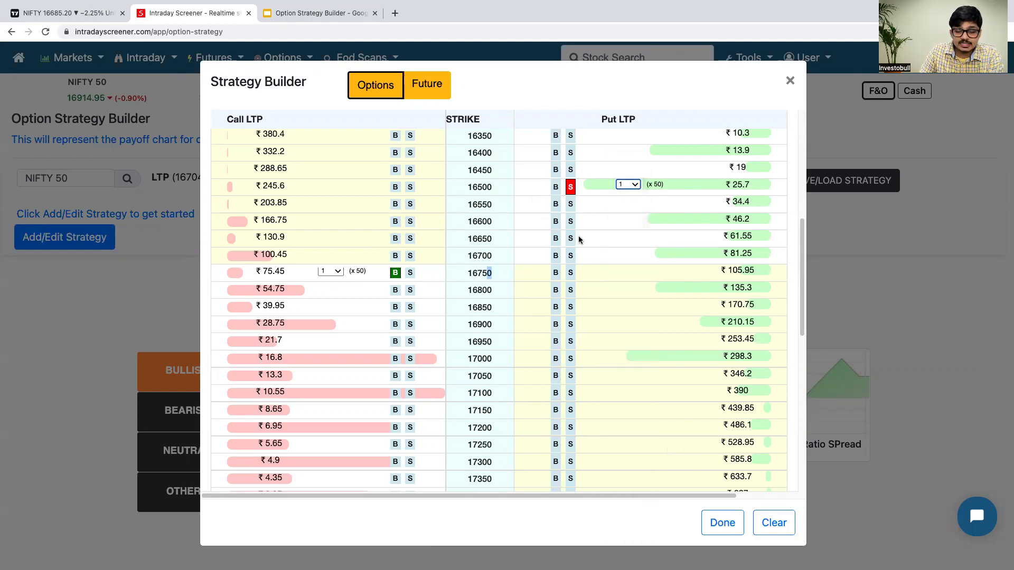
click(492, 273)
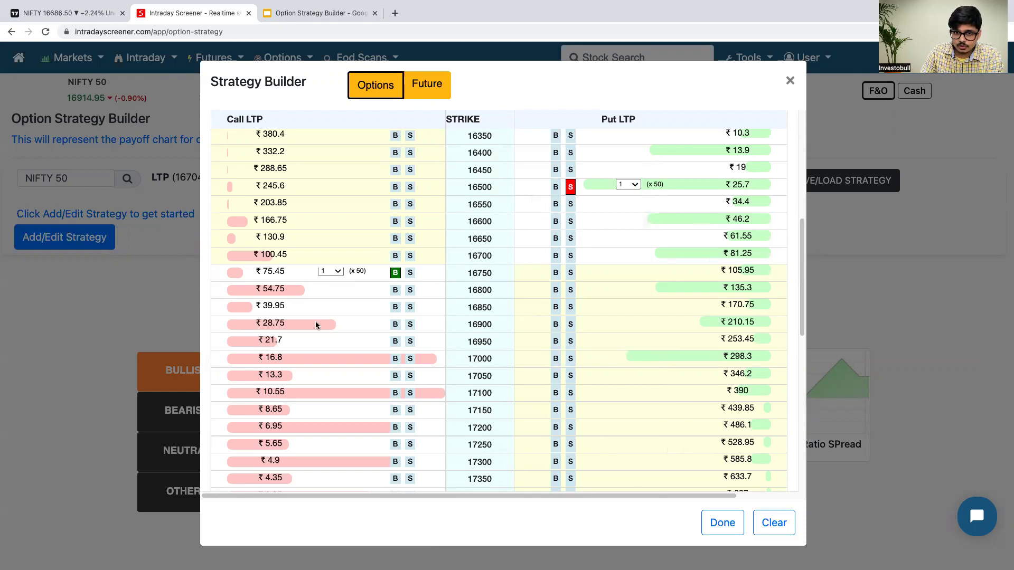
click(719, 521)
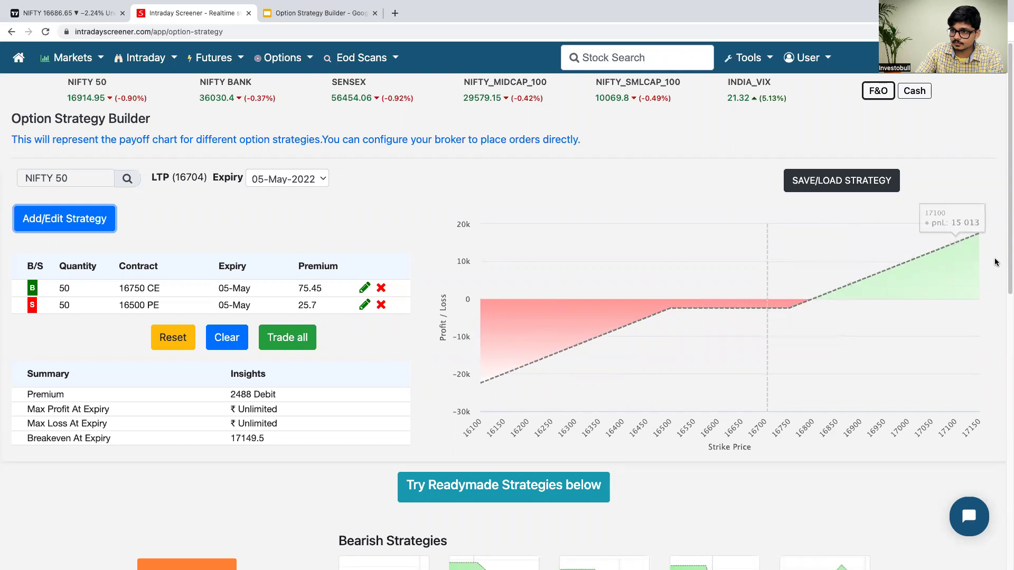
scroll(1007, 258, down, 1)
scroll(1007, 258, up, 1)
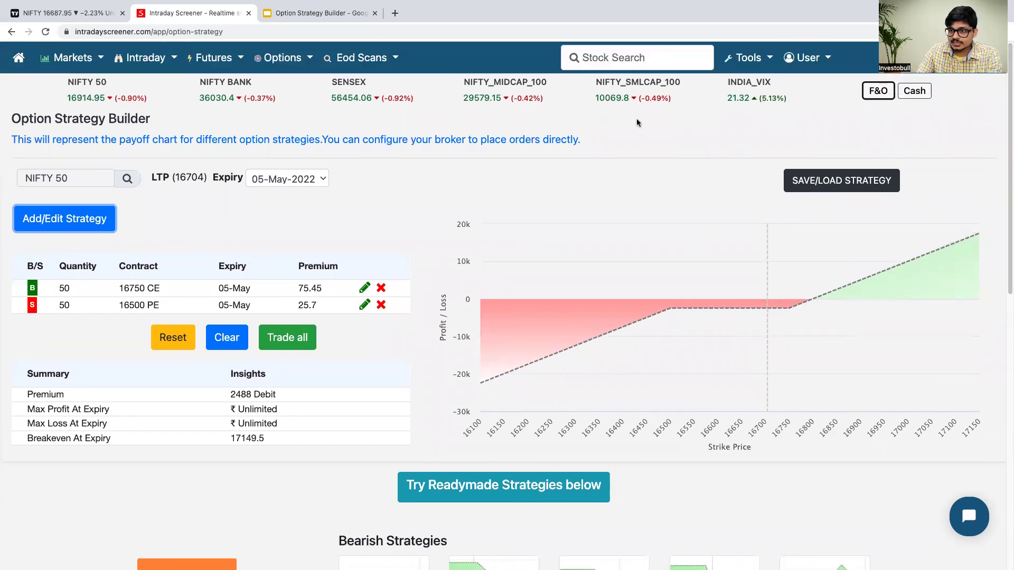
Save the two-leg custom strategy under the name test1
click(818, 183)
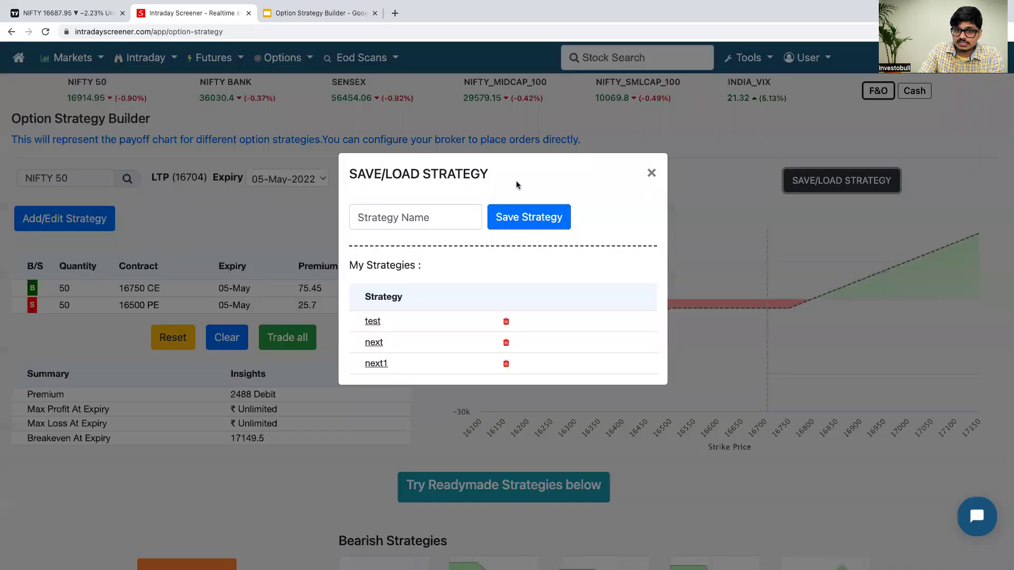
click(435, 221)
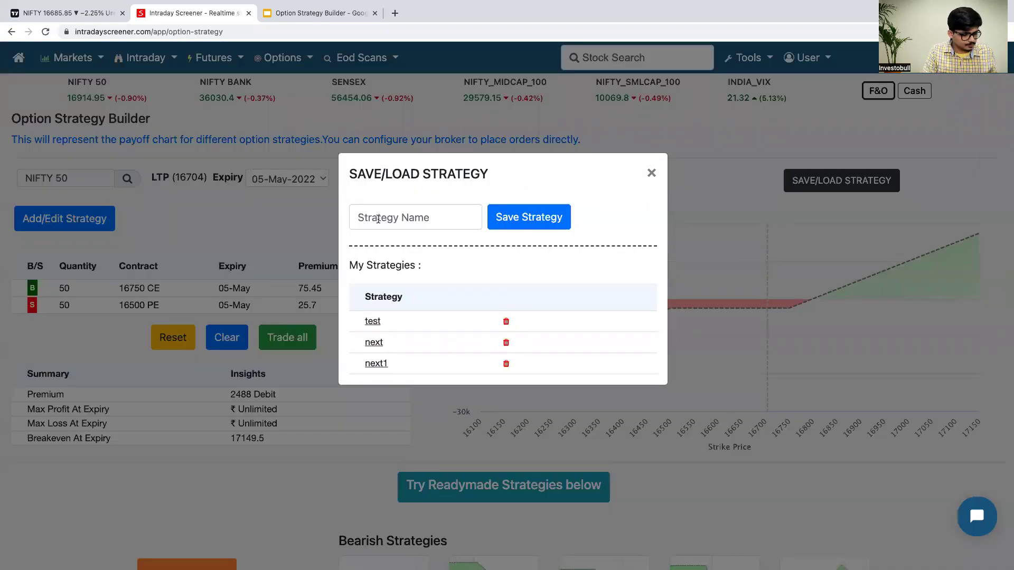
text(t)
key(BackSpace)
text(test1)
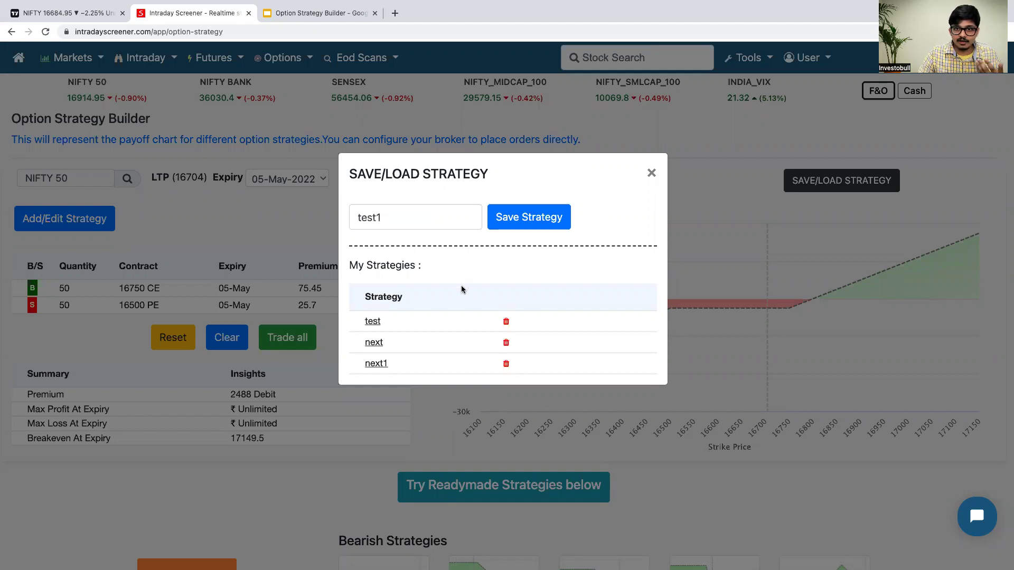
click(522, 226)
click(545, 217)
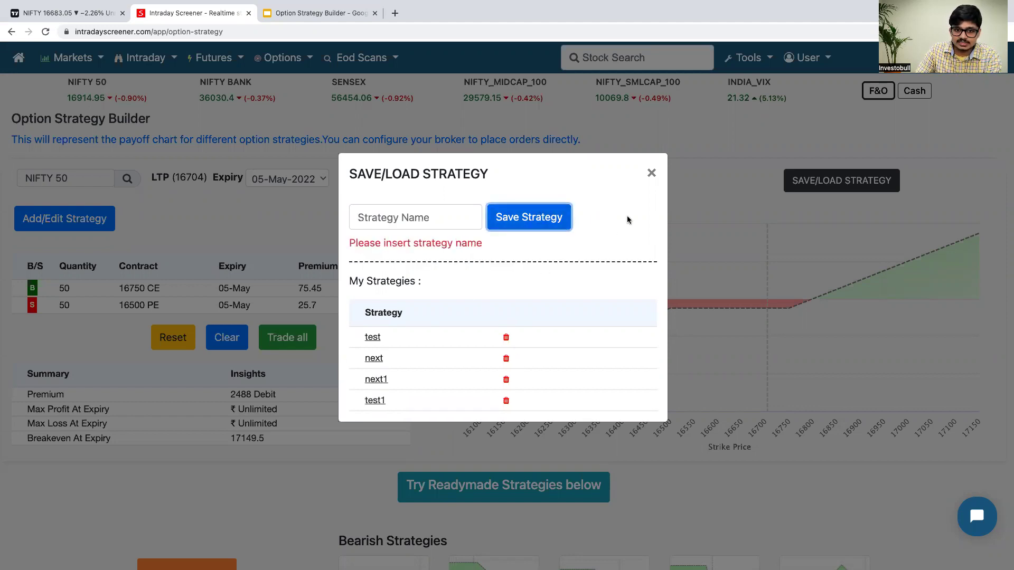
click(383, 218)
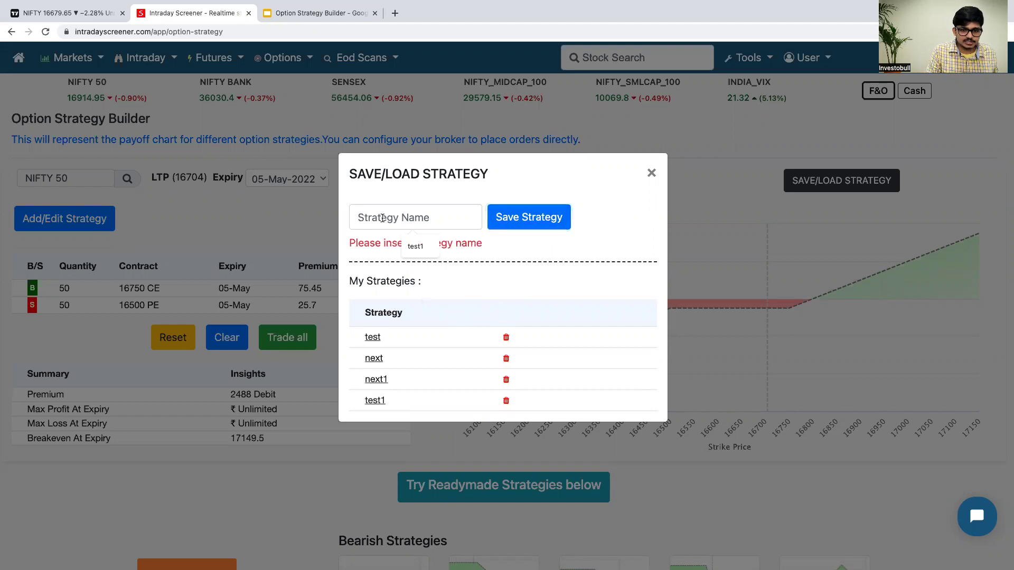
Load the saved strategy test1 from My Strategies, and load it once more
click(372, 402)
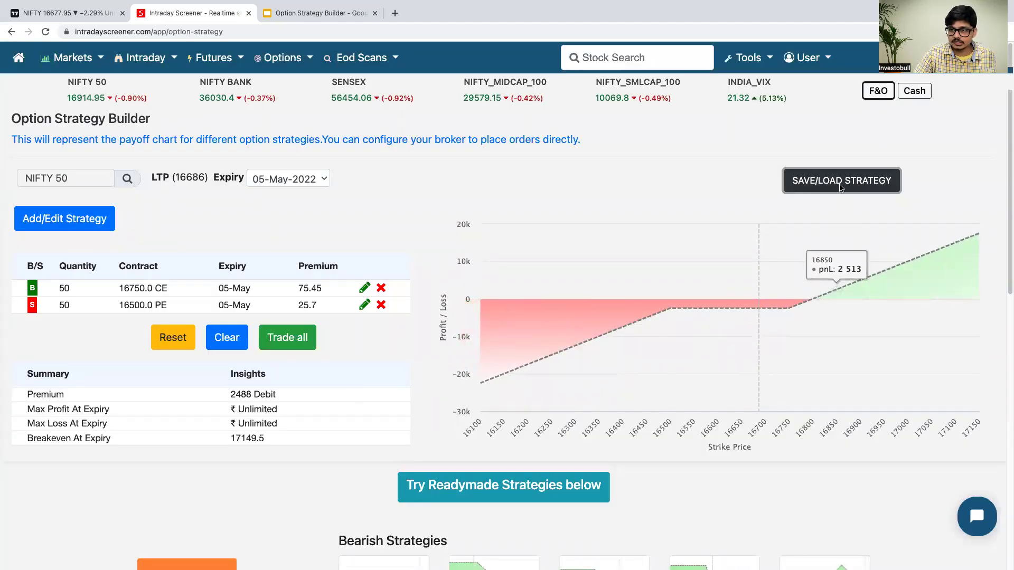
key(Return)
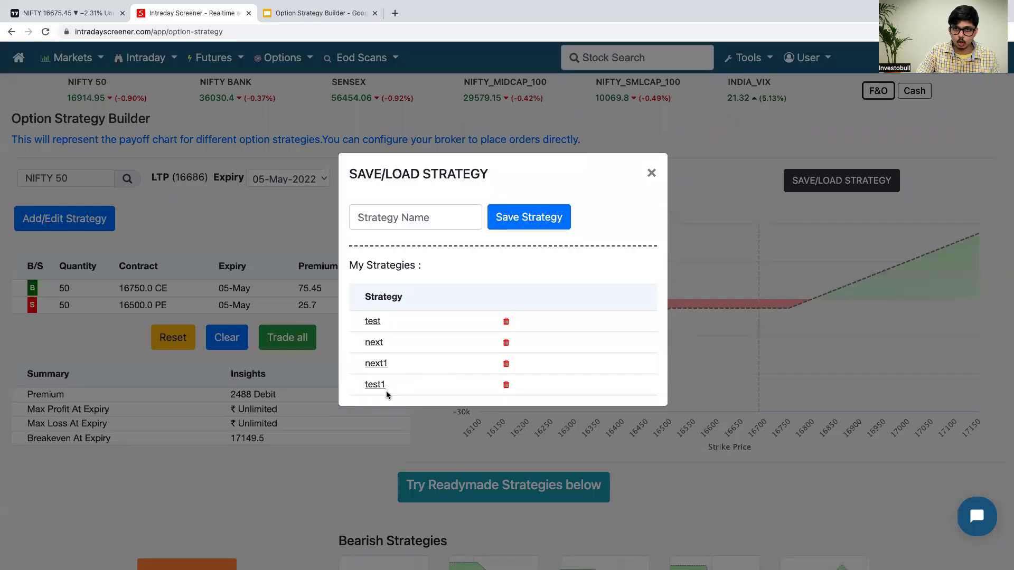
click(376, 387)
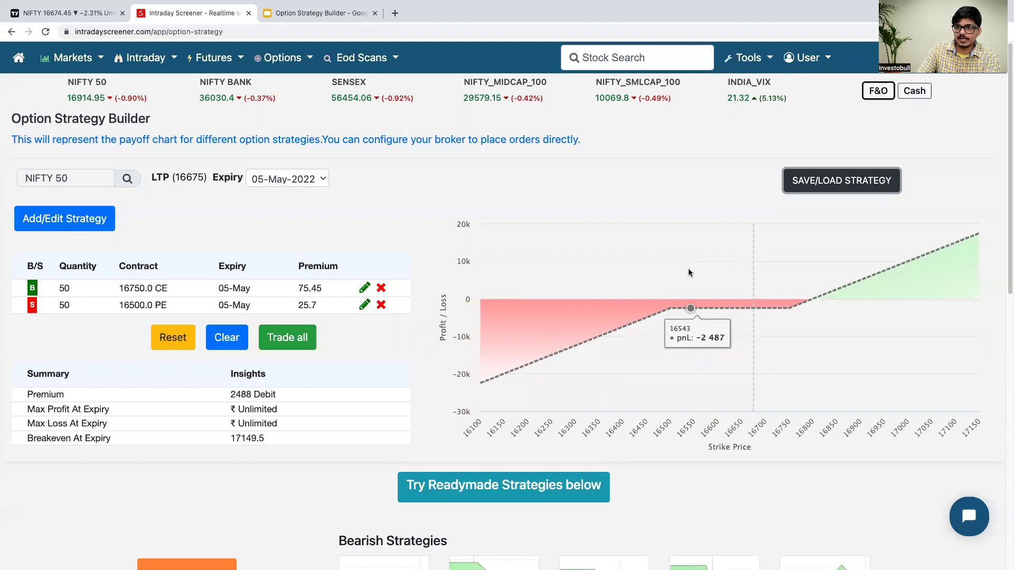
Switch to the Option Strategy Builder presentation in Google Slides and advance to the THANK YOU slide
click(295, 14)
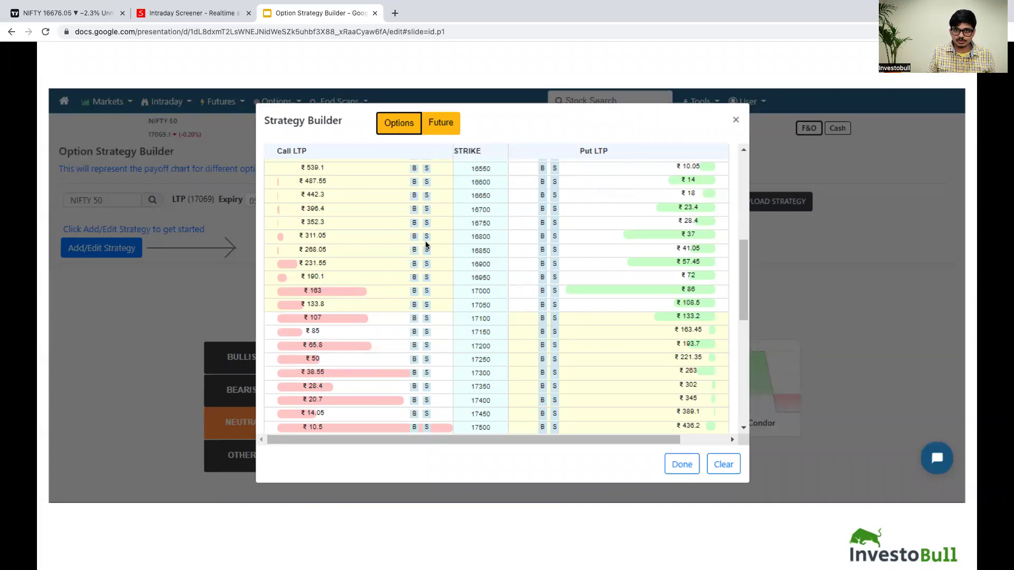
click(404, 258)
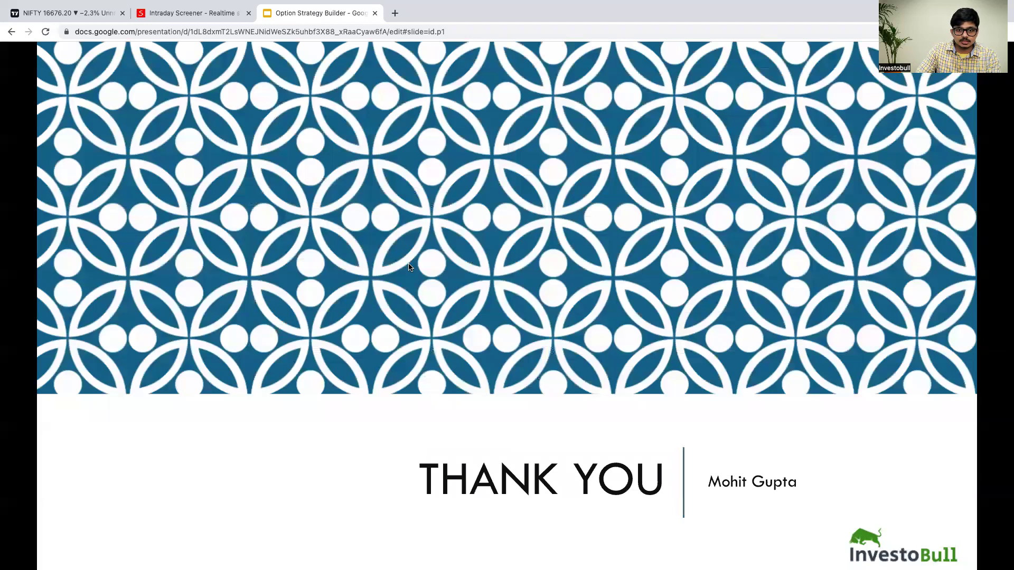